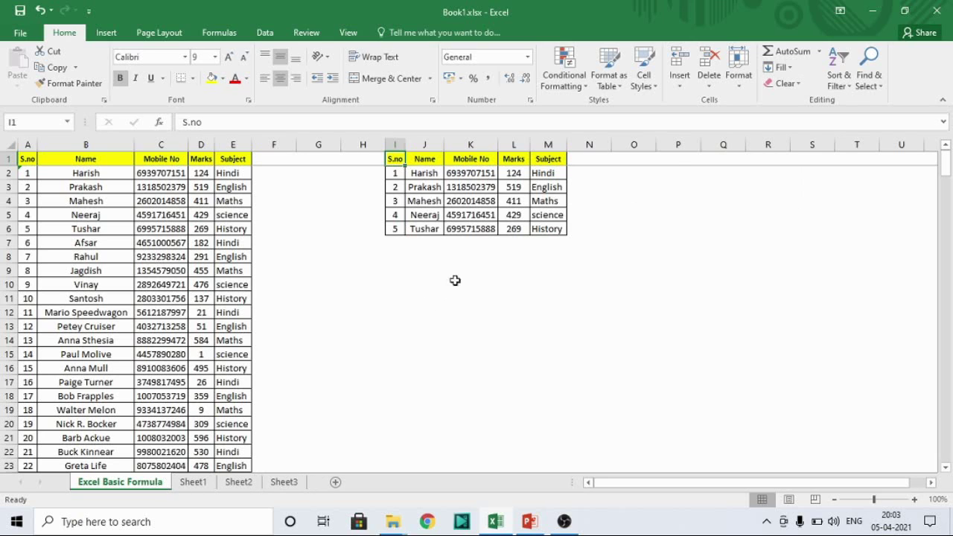
Step: Enter 1 in cell J11 and the formula =J11+1 in cell K11
{"action": "left_click", "coordinate": [791, 68]}
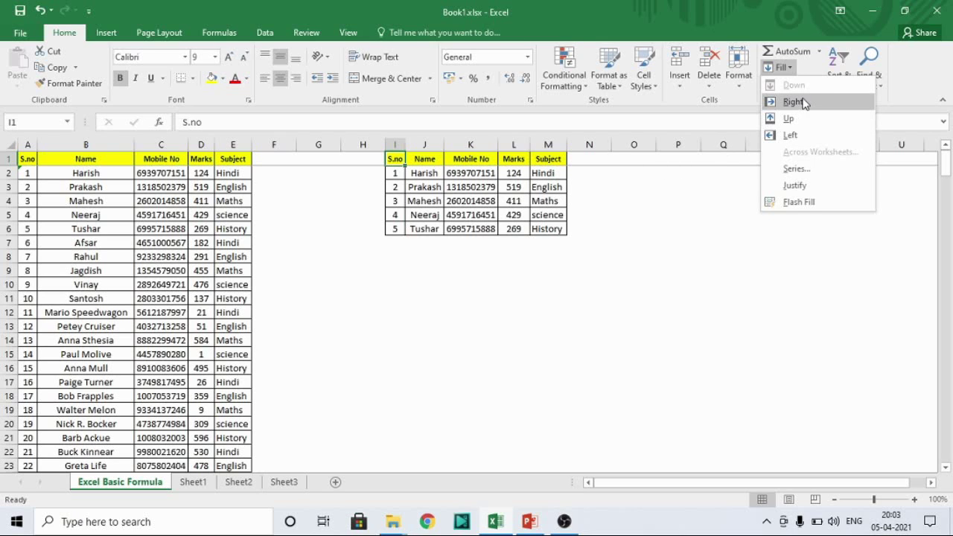
{"action": "left_click", "coordinate": [438, 296]}
{"action": "left_click", "coordinate": [438, 296]}
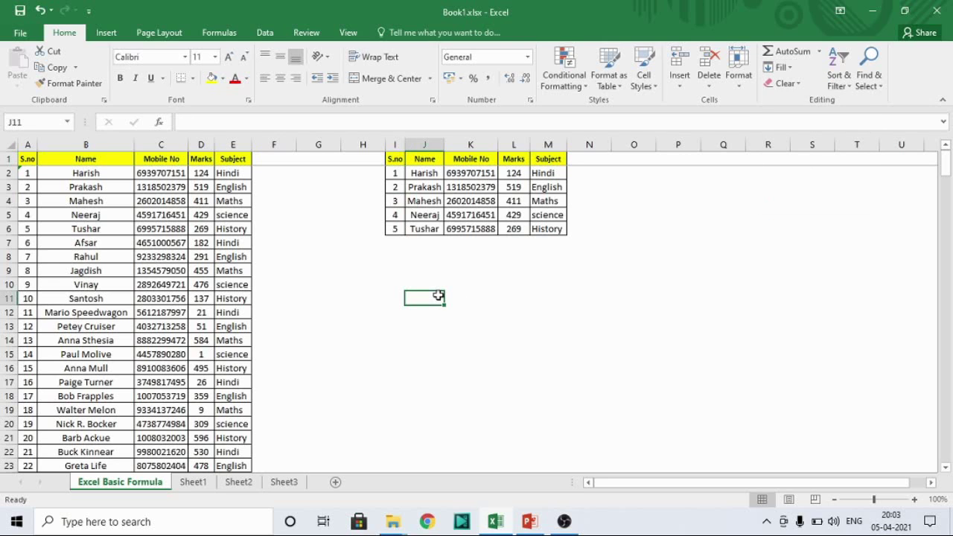
{"action": "type", "text": "1"}
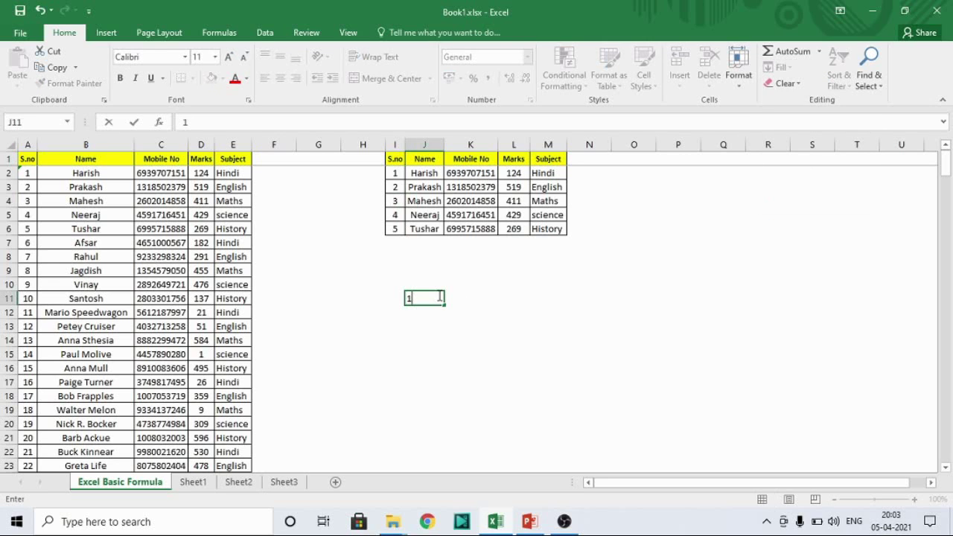
{"action": "key", "text": "Tab"}
{"action": "type", "text": "="}
{"action": "left_click", "coordinate": [437, 296]}
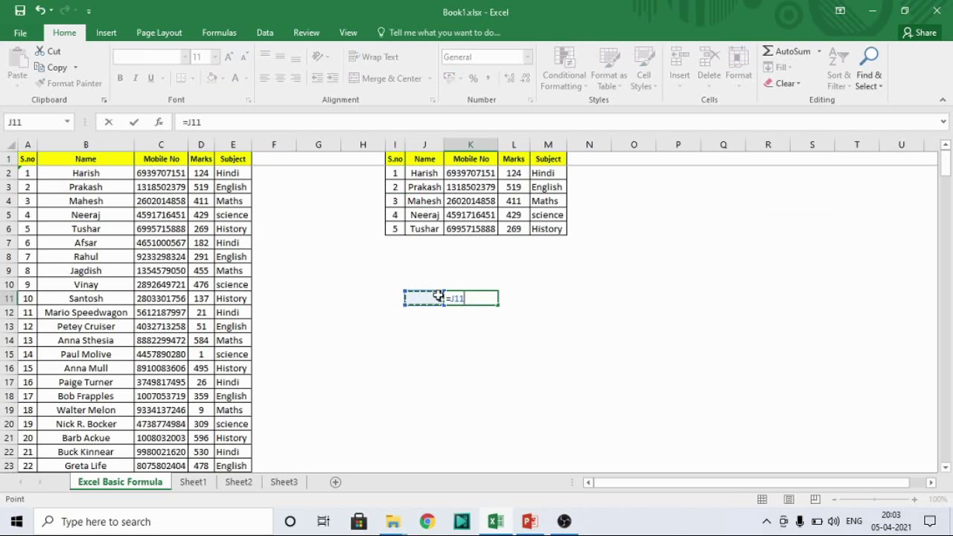
{"action": "type", "text": "+1"}
{"action": "key", "text": "Return"}
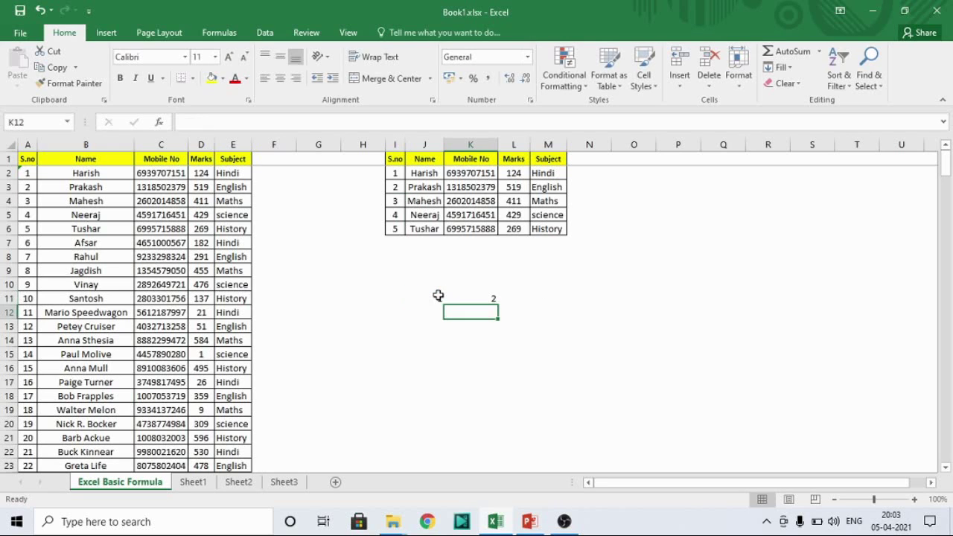
Step: Fill the formula in K11 right across the range K11:P11
{"action": "key", "text": "Up"}
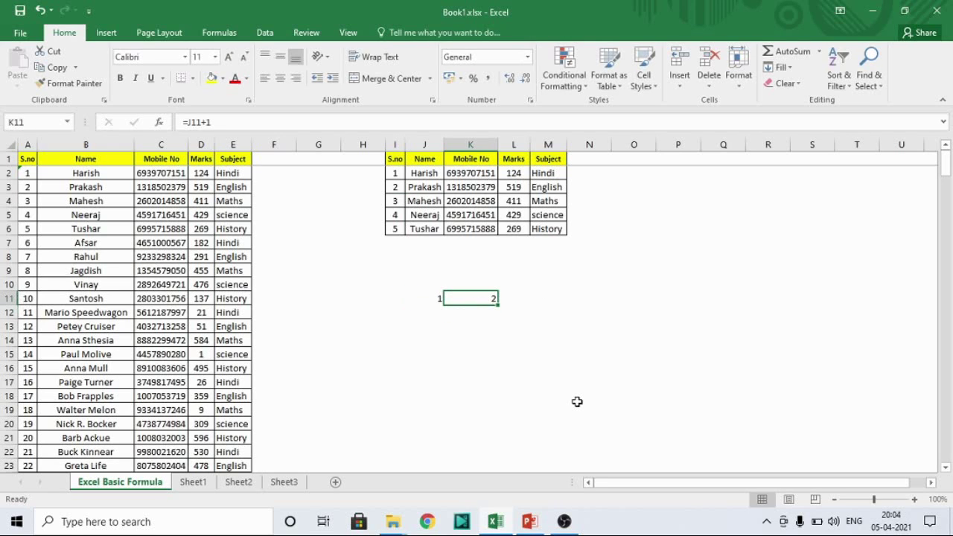
{"action": "key", "text": "shift+Right"}
{"action": "key", "text": "shift+Right"}
{"action": "key", "text": "shift+Right"}
{"action": "key", "text": "shift+Right"}
{"action": "key", "text": "shift+Right"}
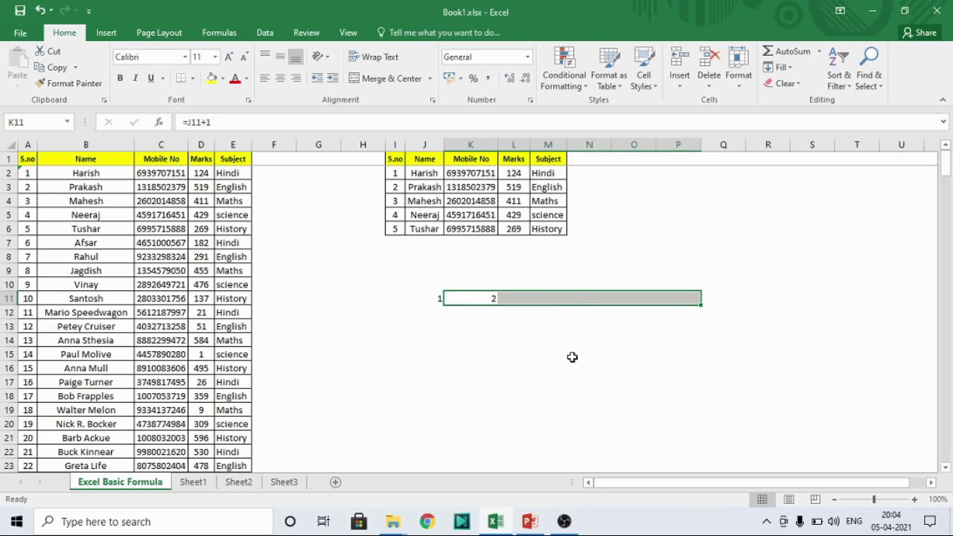
{"action": "key", "text": "ctrl+r"}
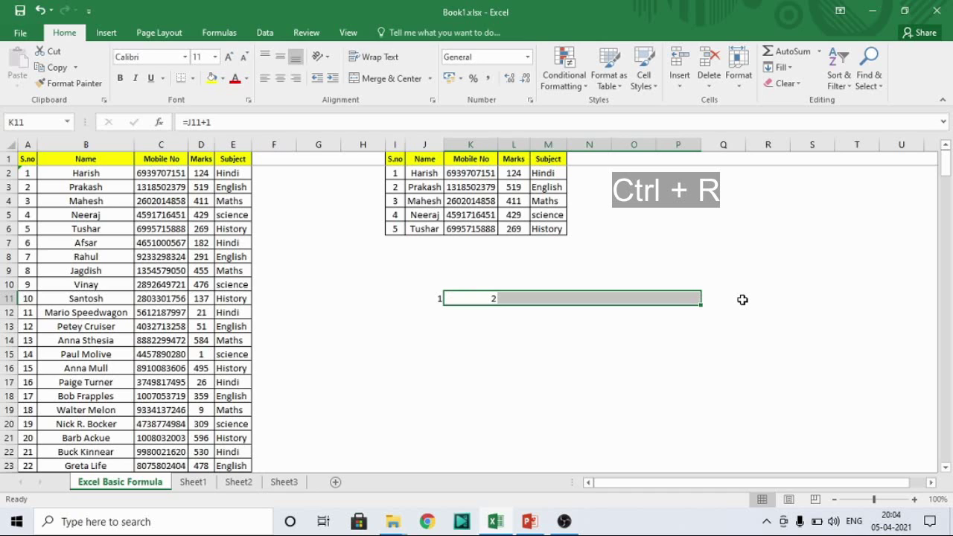
{"action": "key", "text": "ctrl+r"}
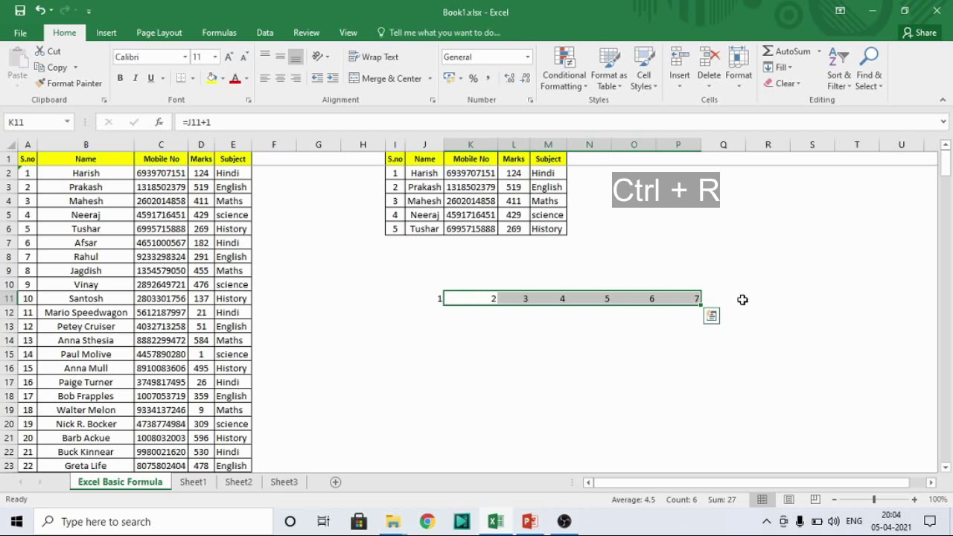
Step: Clear the number series from J11:P11
{"action": "left_click", "coordinate": [438, 299]}
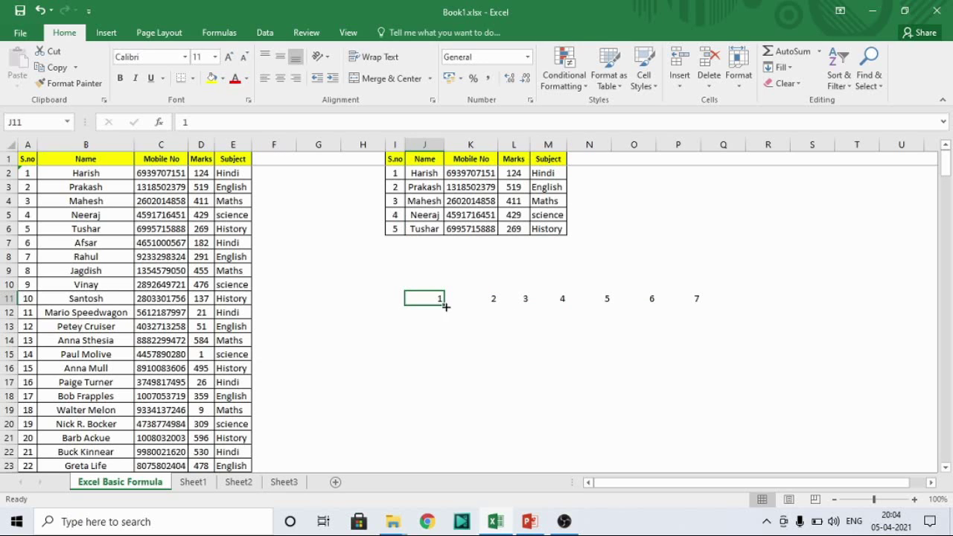
{"action": "left_click_drag", "start_coordinate": [437, 298], "coordinate": [675, 301]}
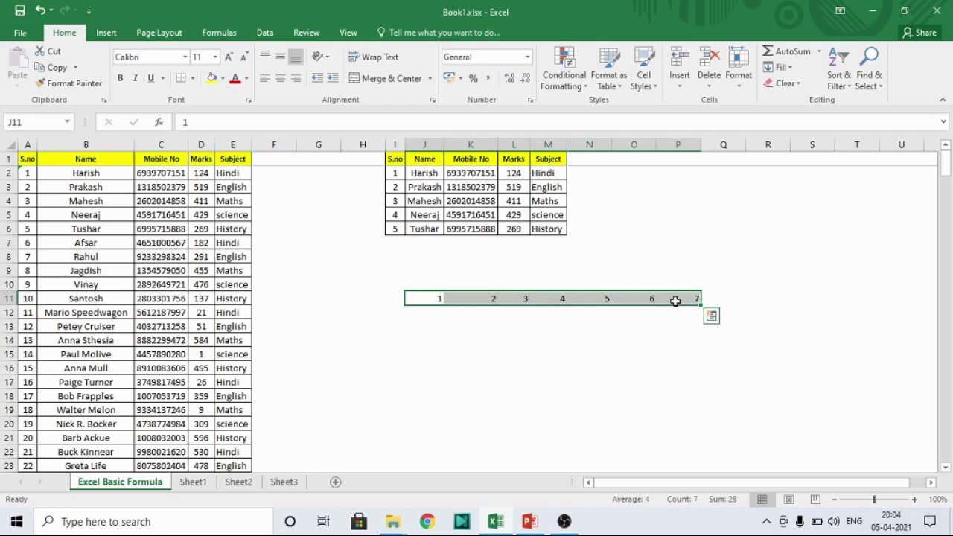
{"action": "key", "text": "Delete"}
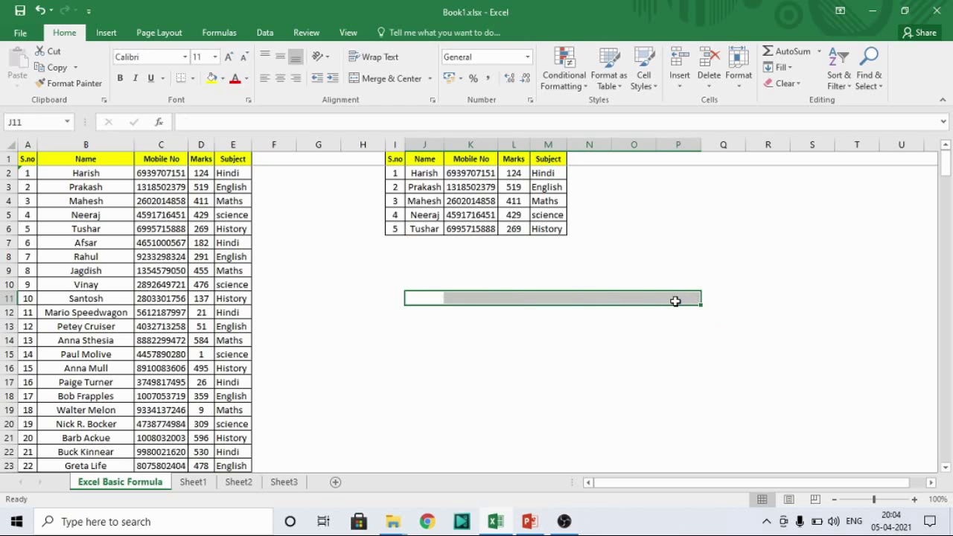
{"action": "key", "text": "ctrl+Up"}
{"action": "key", "text": "ctrl+Up"}
{"action": "key", "text": "Left"}
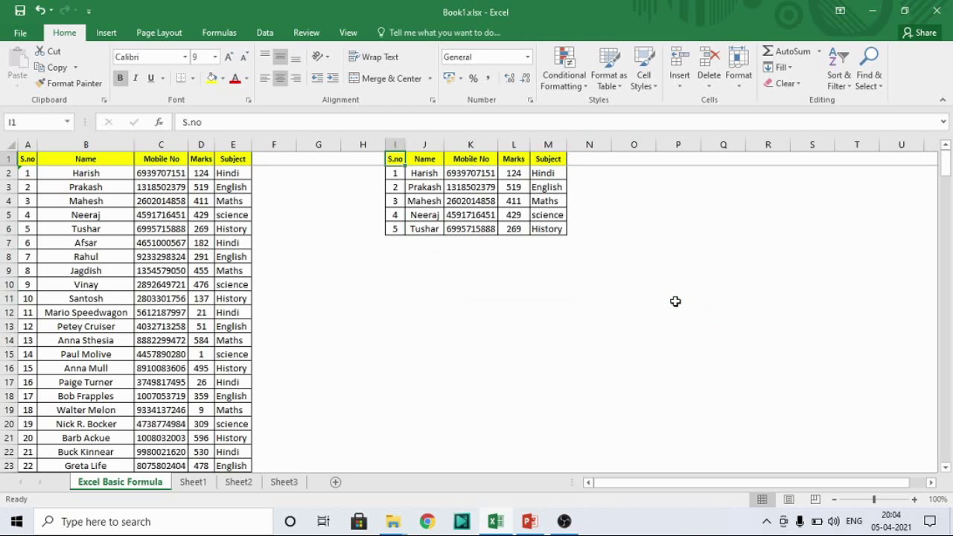
{"action": "key", "text": "shift+Right"}
{"action": "key", "text": "ctrl+shift+Down"}
{"action": "key", "text": "Right"}
{"action": "key", "text": "Right"}
{"action": "key", "text": "Left"}
{"action": "key", "text": "Left"}
{"action": "left_click", "coordinate": [783, 67]}
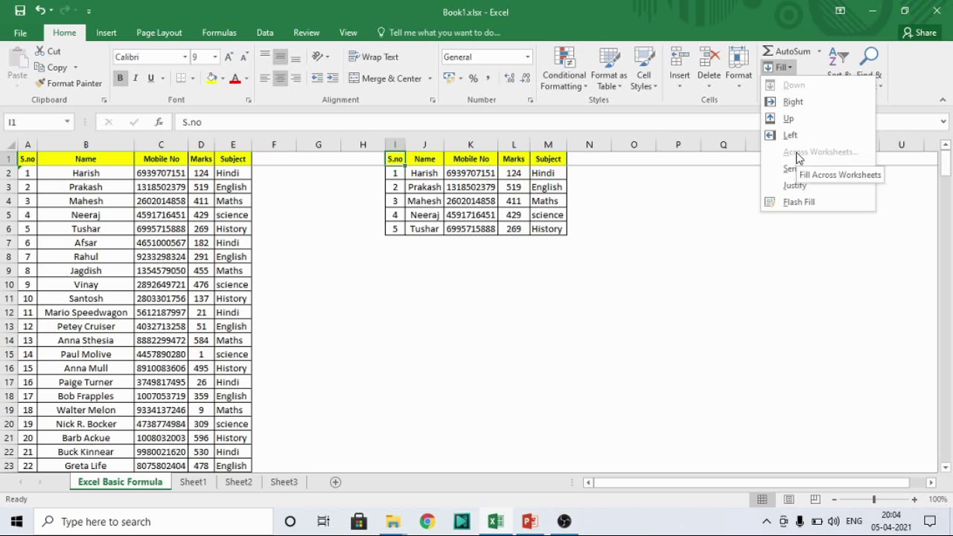
{"action": "left_click", "coordinate": [489, 187]}
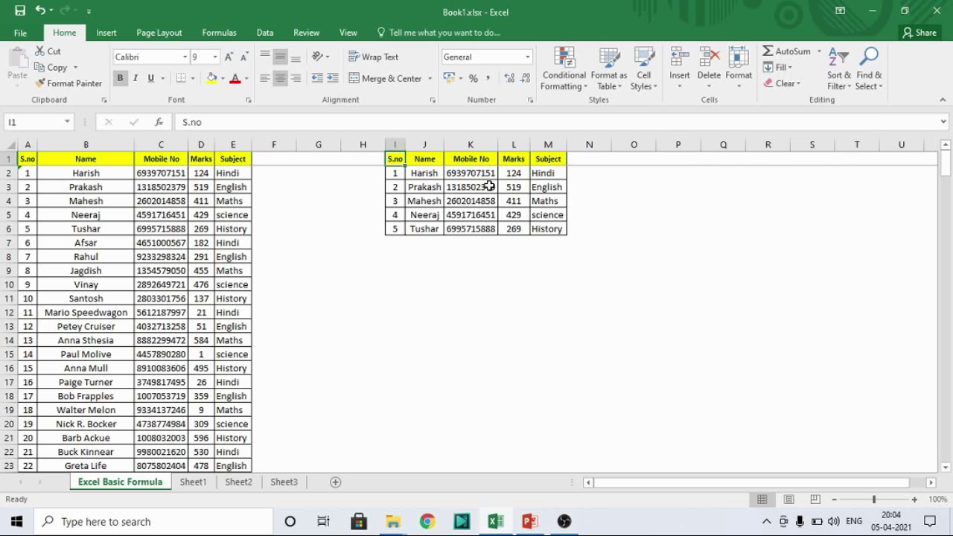
Step: Group Sheet1, Sheet2 and Sheet3, clear the contents of I1:M6 on all three, and return to the Excel Basic Formula sheet
{"action": "left_click_drag", "start_coordinate": [394, 159], "coordinate": [548, 221]}
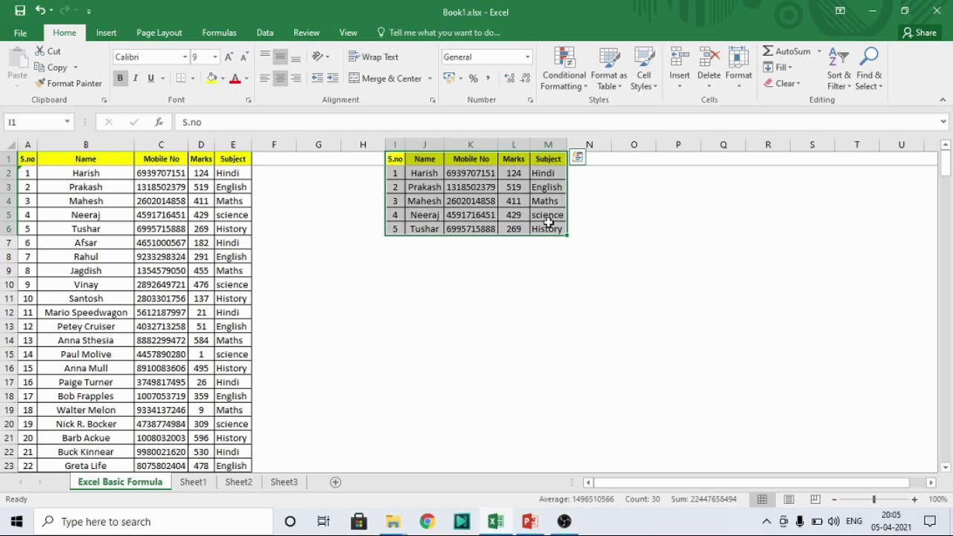
{"action": "key", "text": "ctrl+Page_Down"}
{"action": "key", "text": "ctrl+Page_Down"}
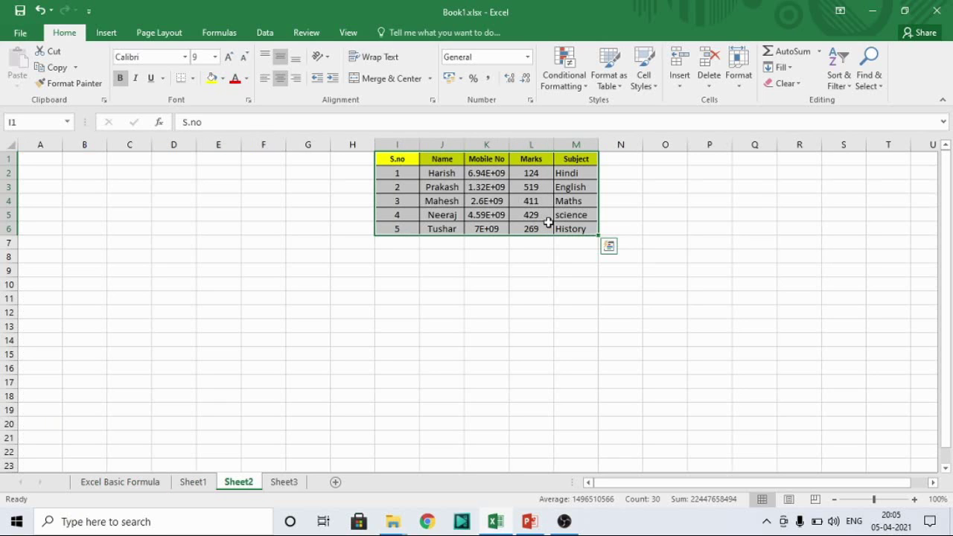
{"action": "key", "text": "ctrl+Page_Down"}
{"action": "key", "text": "ctrl+a"}
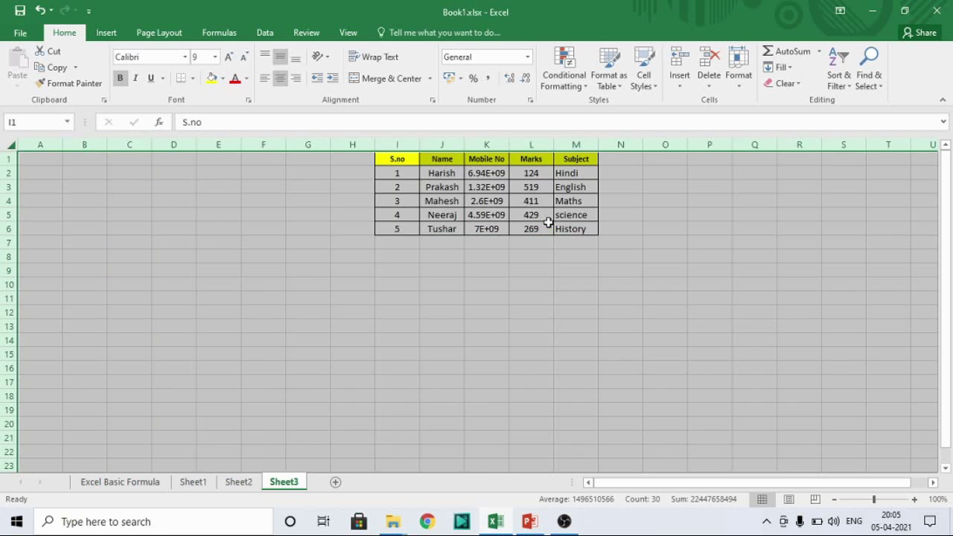
{"action": "key", "text": "ctrl+Page_Up"}
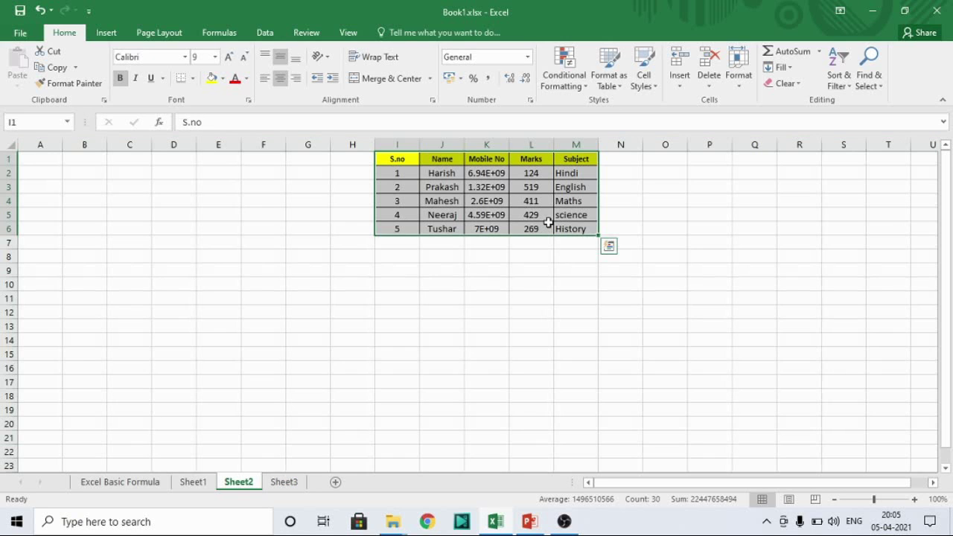
{"action": "key", "text": "ctrl+Page_Down"}
{"action": "key", "text": "ctrl+shift+Page_Up"}
{"action": "key", "text": "ctrl+shift+Page_Up"}
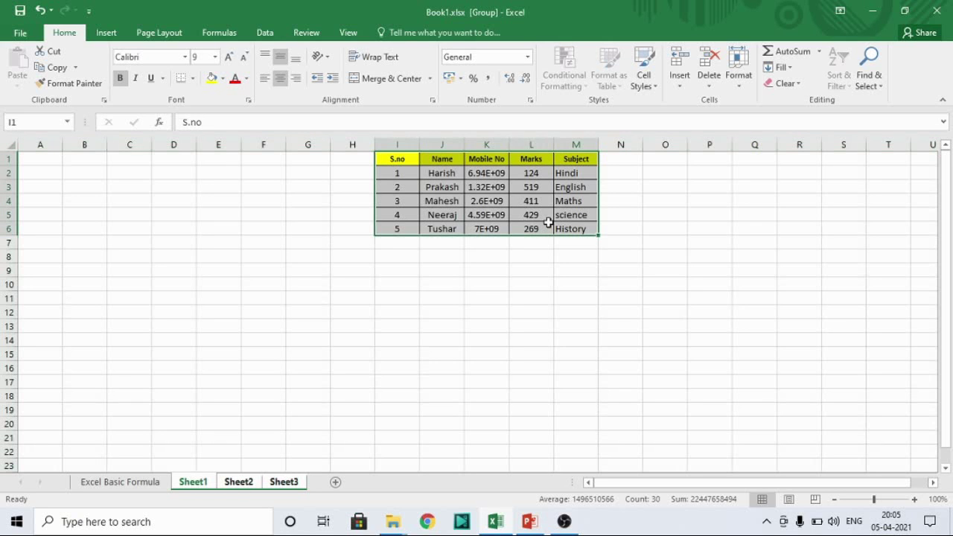
{"action": "key", "text": "Delete"}
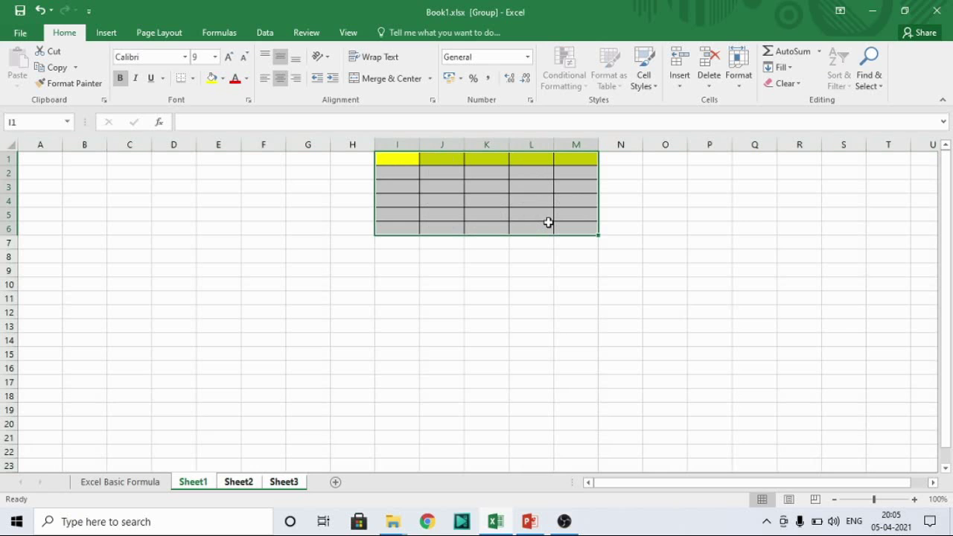
{"action": "key", "text": "ctrl+Page_Down"}
{"action": "key", "text": "ctrl+Page_Down"}
{"action": "key", "text": "ctrl+Page_Up"}
{"action": "key", "text": "ctrl+Page_Up"}
{"action": "key", "text": "ctrl+Page_Up"}
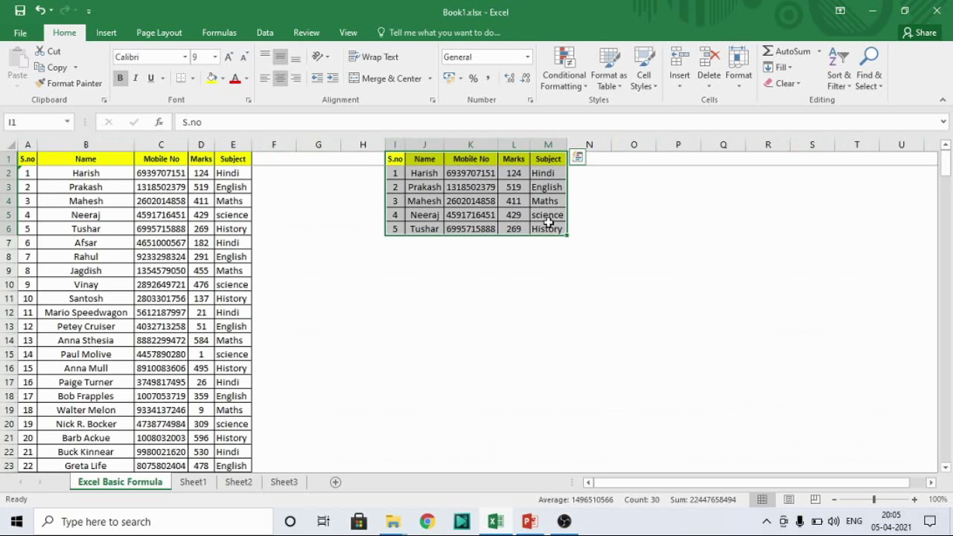
Step: Select the small table in I1:M6, including its header row, on the Excel Basic Formula sheet
{"action": "key", "text": "Left"}
{"action": "key", "text": "Right"}
{"action": "key", "text": "shift+Right"}
{"action": "key", "text": "shift+Right"}
{"action": "key", "text": "shift+Right"}
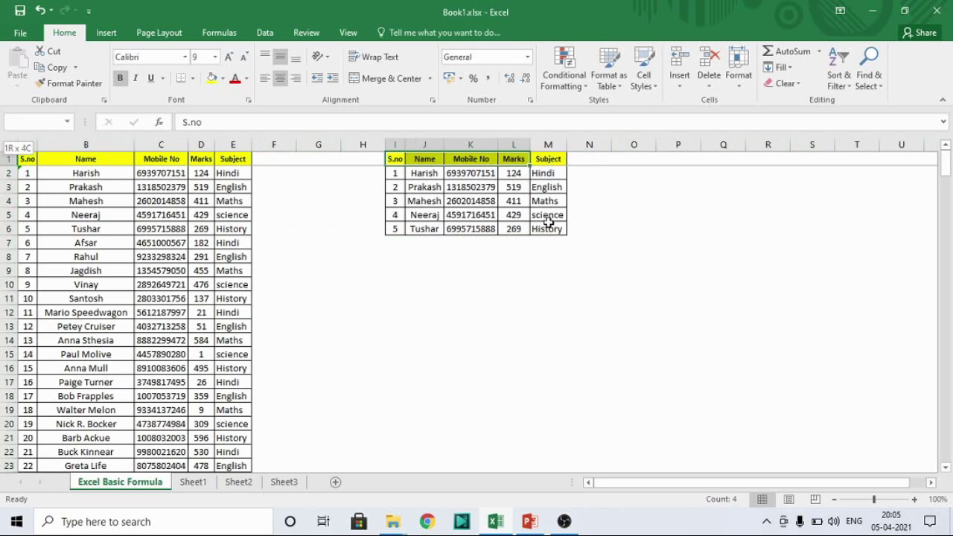
{"action": "key", "text": "shift+Down"}
{"action": "key", "text": "shift+Down"}
{"action": "key", "text": "shift+Right"}
{"action": "key", "text": "shift+Down"}
{"action": "key", "text": "shift+Down"}
{"action": "key", "text": "shift+Down"}
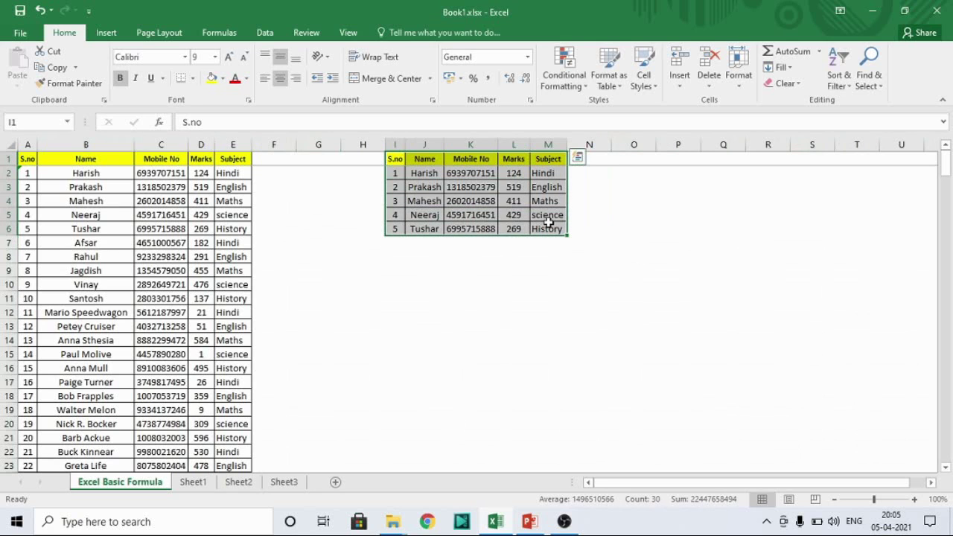
Step: Check the range I1:M6 on Sheet1, Sheet2 and Sheet3, and return to the Excel Basic Formula sheet
{"action": "key", "text": "ctrl+Page_Down"}
{"action": "key", "text": "ctrl+Page_Down"}
{"action": "key", "text": "ctrl+Page_Down"}
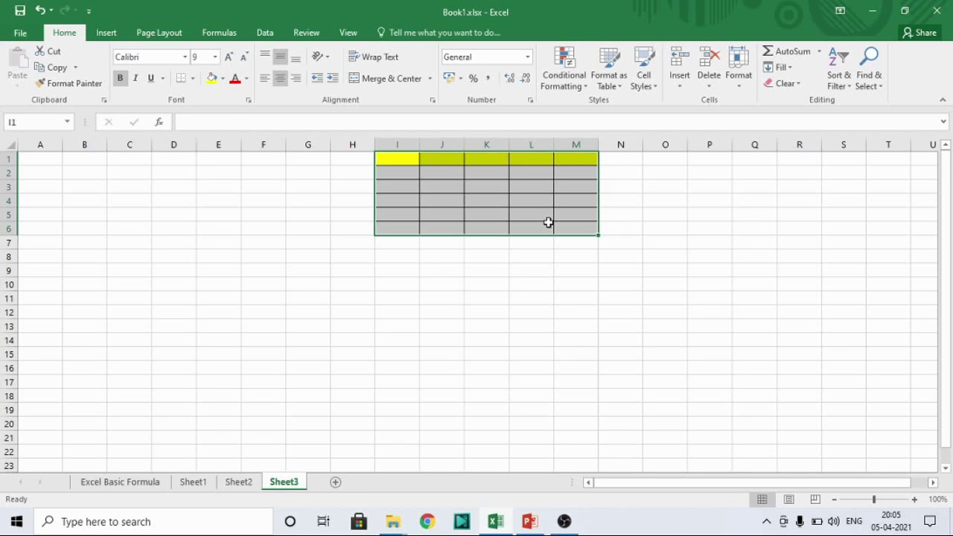
{"action": "key", "text": "ctrl+Page_Up"}
{"action": "key", "text": "ctrl+Page_Up"}
{"action": "key", "text": "ctrl+Page_Up"}
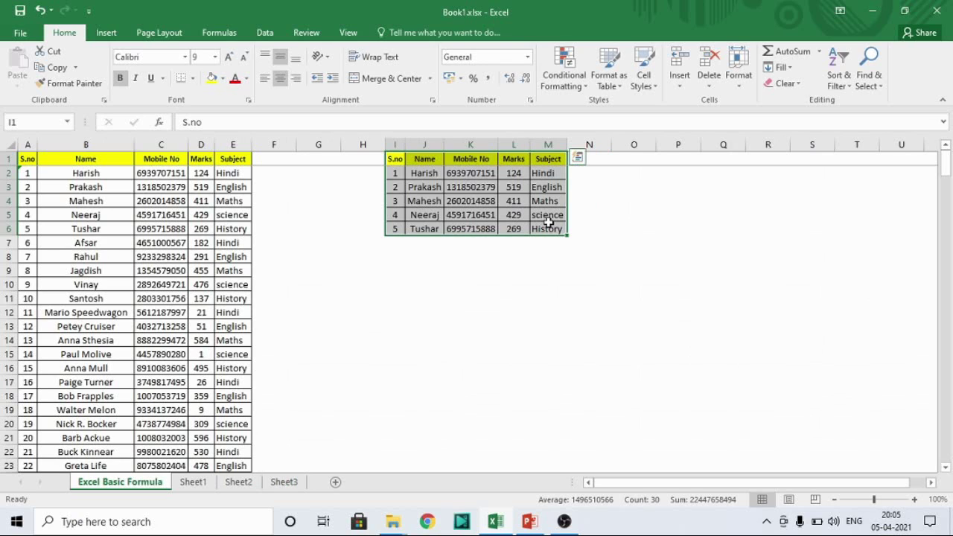
Step: Select the small table's cells from the S.no header in I1 through M5
{"action": "key", "text": "Up"}
{"action": "key", "text": "Right"}
{"action": "key", "text": "Left"}
{"action": "key", "text": "ctrl+shift+Right"}
{"action": "key", "text": "ctrl+shift+Down"}
{"action": "key", "text": "ctrl+Home"}
{"action": "key", "text": "Right"}
{"action": "key", "text": "Right"}
{"action": "key", "text": "Right"}
{"action": "key", "text": "Right"}
{"action": "key", "text": "Right"}
{"action": "key", "text": "Right"}
{"action": "key", "text": "Right"}
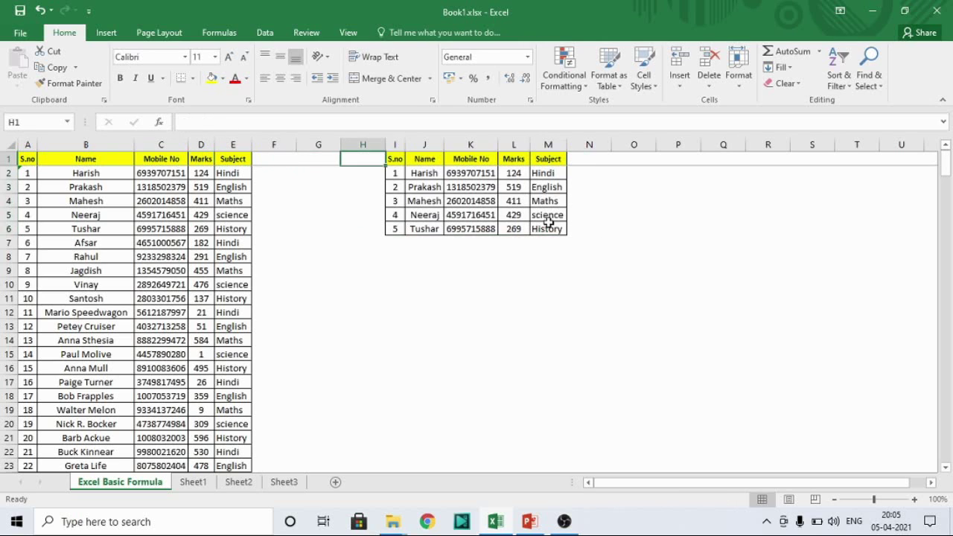
{"action": "key", "text": "Right"}
{"action": "key", "text": "ctrl+shift+Right"}
{"action": "key", "text": "ctrl+shift+Left"}
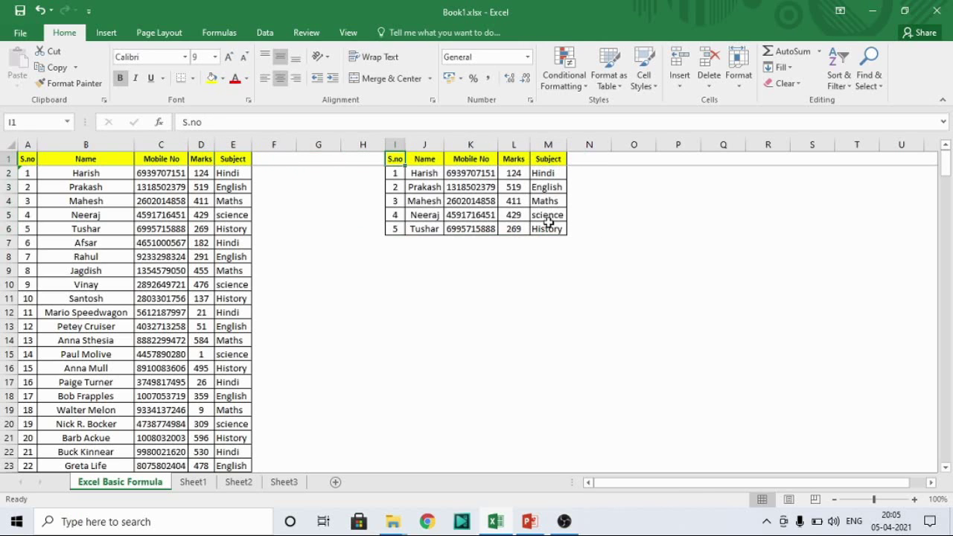
{"action": "key", "text": "ctrl+shift+Right"}
{"action": "key", "text": "ctrl+shift+Down"}
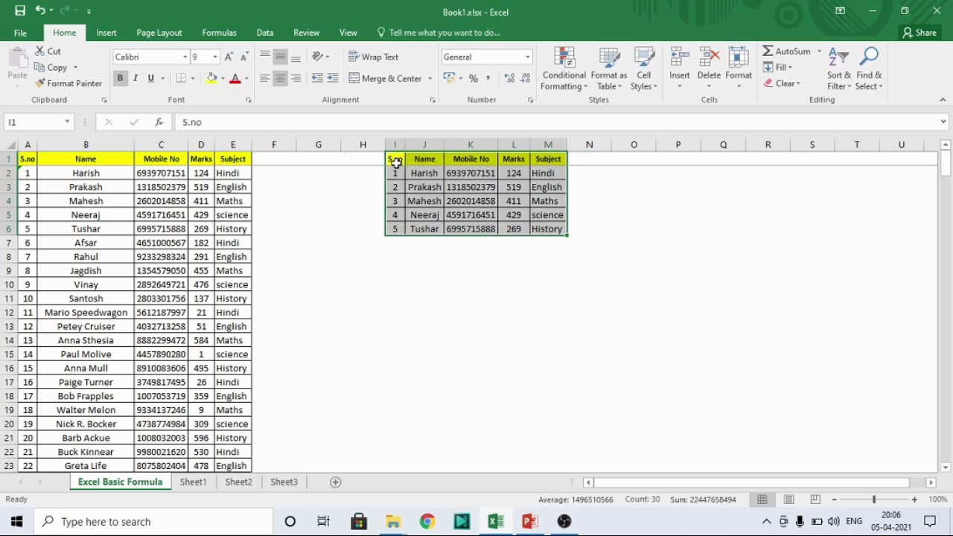
{"action": "left_click", "coordinate": [546, 218], "text": "shift"}
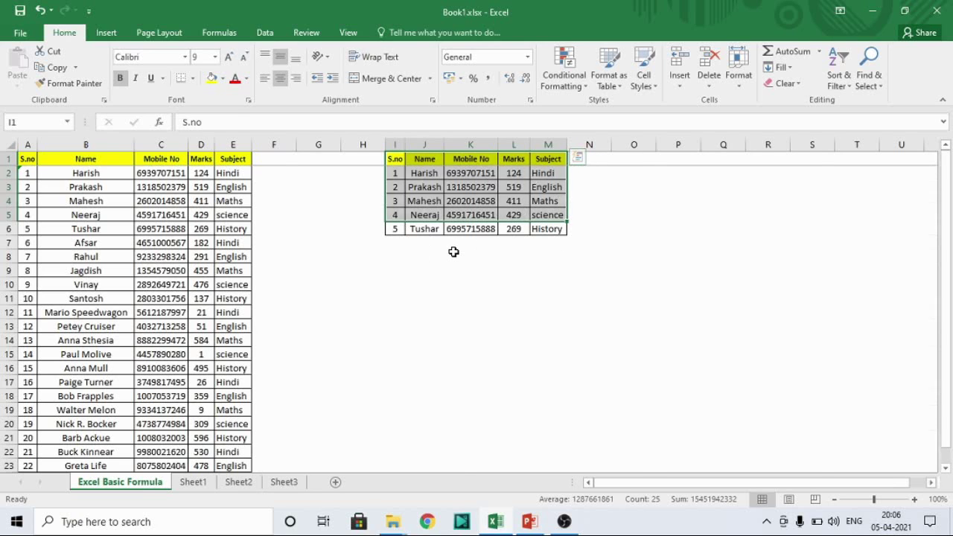
Step: Remove the fill colour and all borders from the emptied range I1:M6 on Sheet1
{"action": "key", "text": "ctrl+Page_Down"}
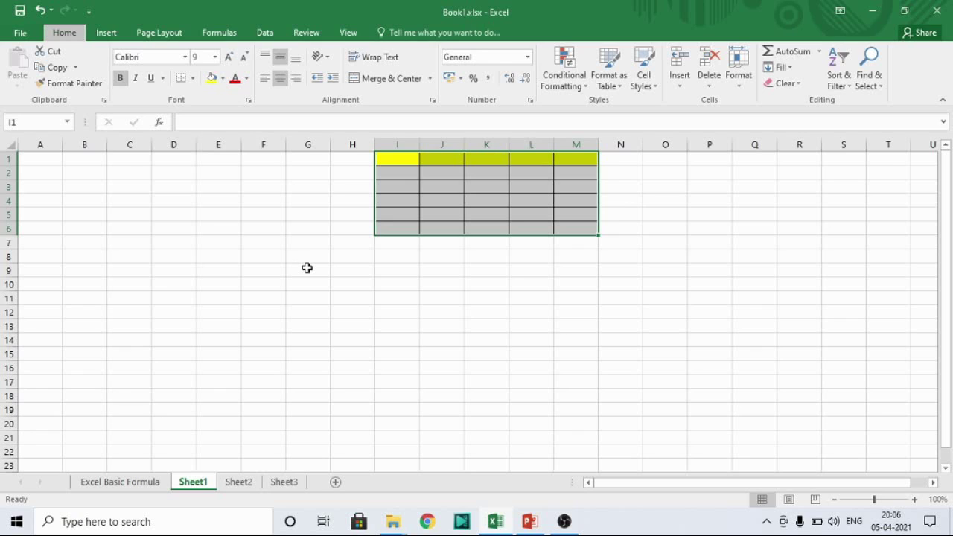
{"action": "key", "text": "ctrl+z"}
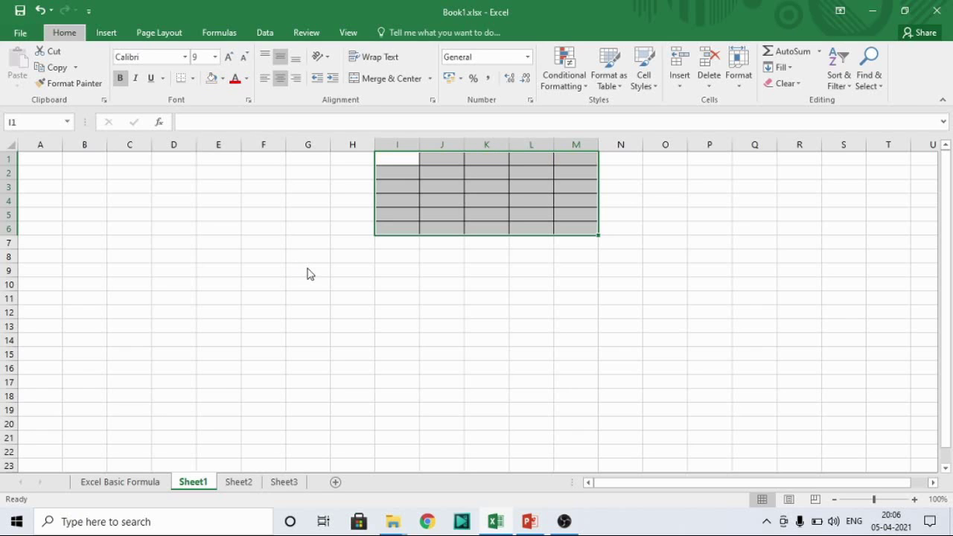
{"action": "key", "text": "alt+h"}
{"action": "key", "text": "n"}
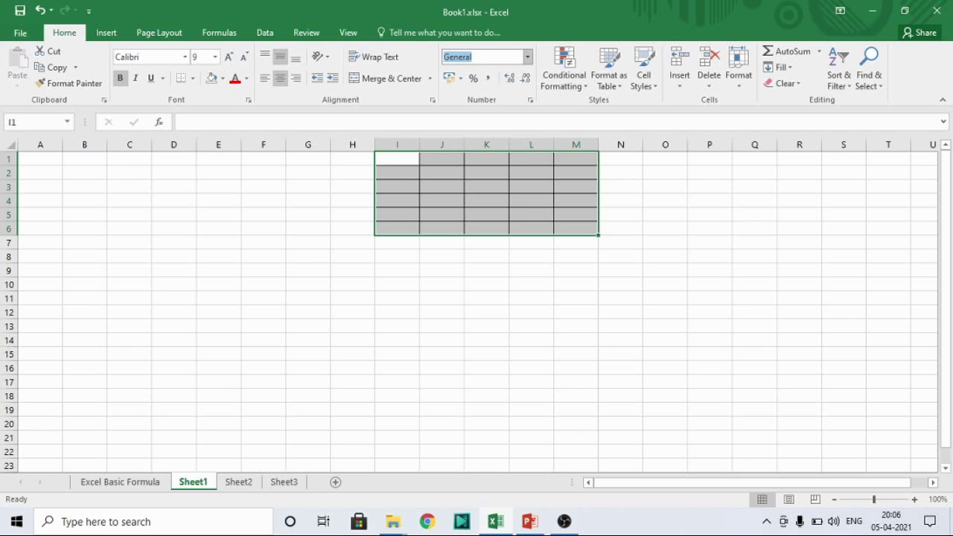
{"action": "key", "text": "Escape"}
{"action": "key", "text": "alt+h"}
{"action": "key", "text": "b"}
{"action": "key", "text": "n"}
{"action": "key", "text": "Down"}
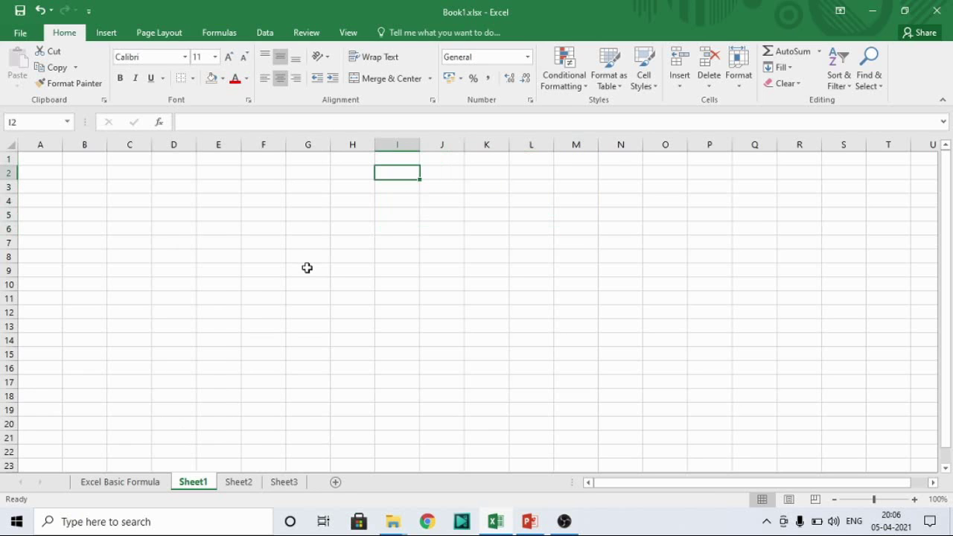
Step: Remove the fill colour from the emptied range I1:M6 on Sheet2
{"action": "key", "text": "ctrl+Page_Down"}
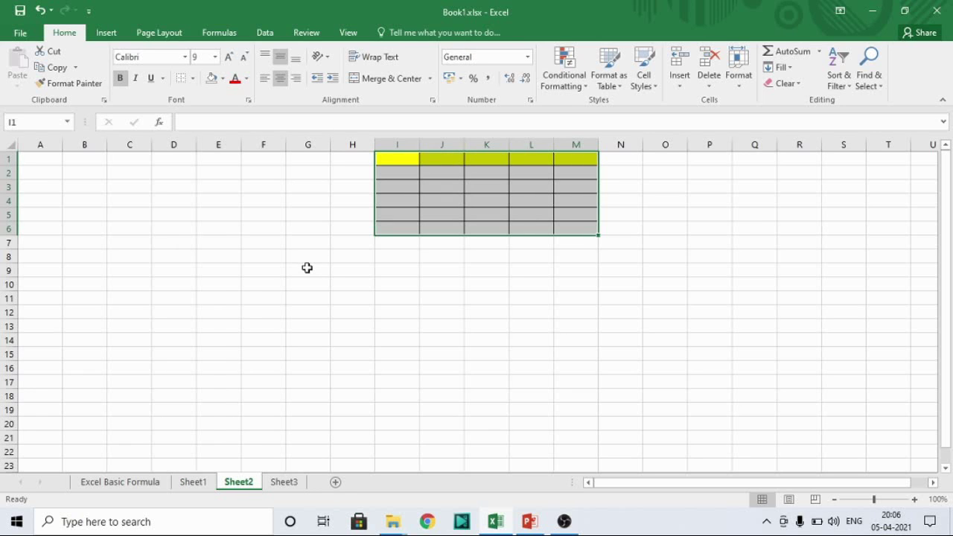
{"action": "key", "text": "Up"}
{"action": "key", "text": "shift+Right"}
{"action": "key", "text": "shift+Right"}
{"action": "key", "text": "shift+Right"}
{"action": "key", "text": "shift+Down"}
{"action": "key", "text": "shift+Down"}
{"action": "key", "text": "shift+Down"}
{"action": "key", "text": "shift+Right"}
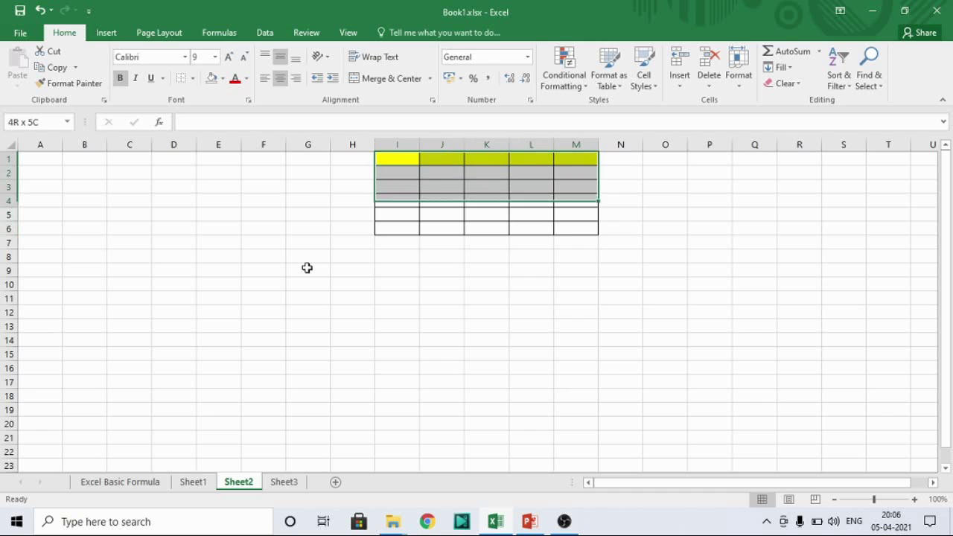
{"action": "key", "text": "shift+Down"}
{"action": "key", "text": "shift+Down"}
{"action": "key", "text": "alt"}
{"action": "key", "text": "h"}
{"action": "key", "text": "h"}
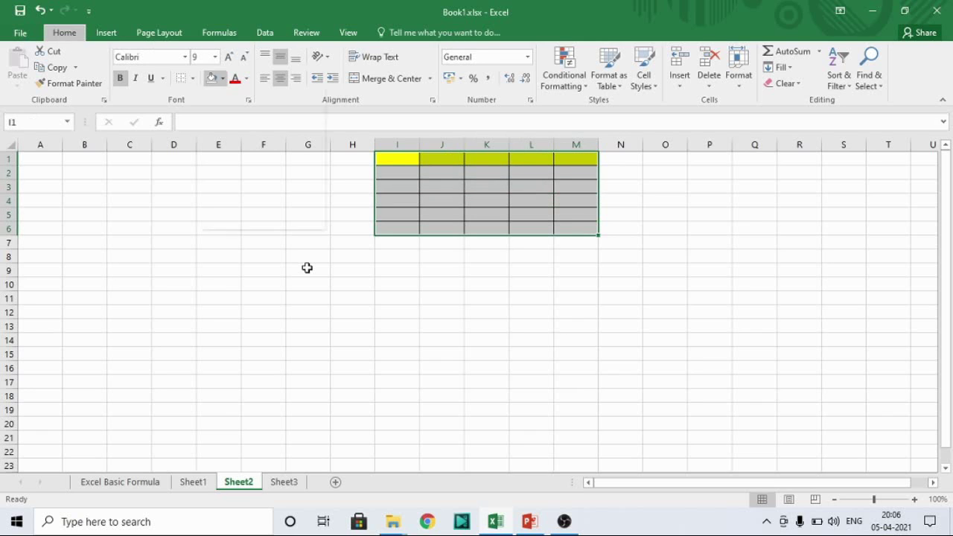
{"action": "key", "text": "n"}
Step: Remove all borders from the range I1:M6 on Sheet2 and deselect the range
{"action": "key", "text": "alt"}
{"action": "key", "text": "h"}
{"action": "key", "text": "b"}
{"action": "key", "text": "n"}
{"action": "key", "text": "Right"}
{"action": "key", "text": "Down"}
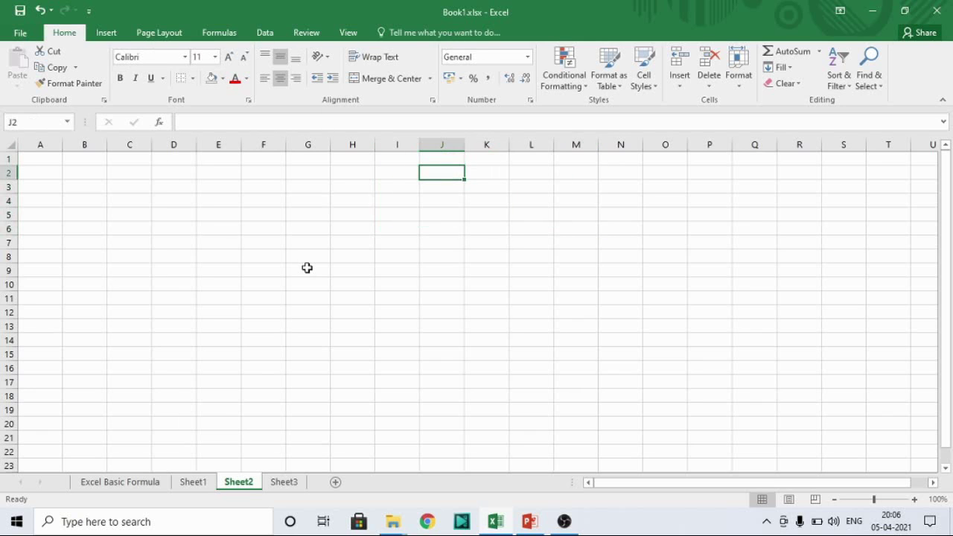
Step: Remove all borders from the emptied range I1:M6 on Sheet3
{"action": "key", "text": "ctrl+Page_Down"}
{"action": "key", "text": "Up"}
{"action": "key", "text": "ctrl+space"}
{"action": "key", "text": "ctrl+shift+Right"}
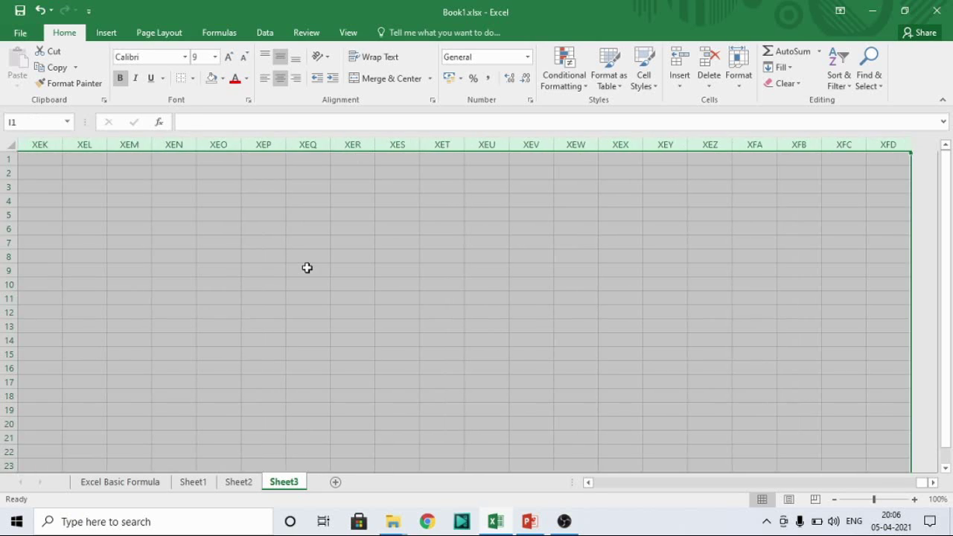
{"action": "key", "text": "Up"}
{"action": "key", "text": "shift+Down"}
{"action": "key", "text": "shift+Right"}
{"action": "key", "text": "shift+Down"}
{"action": "key", "text": "shift+Right"}
{"action": "left_click_drag", "start_coordinate": [306, 267], "coordinate": [307, 267]}
{"action": "type", "text": "bnhba"}
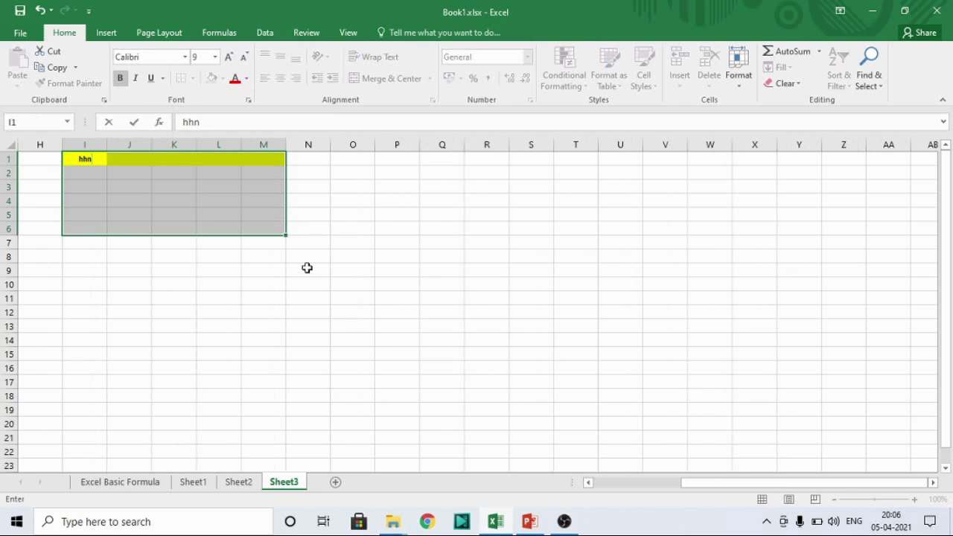
{"action": "key", "text": "Escape"}
{"action": "key", "text": "alt"}
{"action": "key", "text": "Escape"}
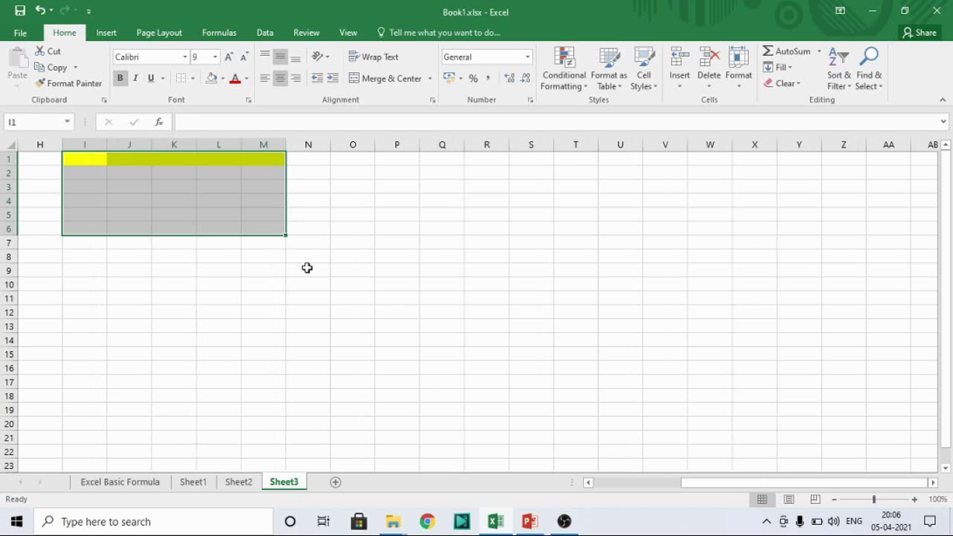
{"action": "key", "text": "ctrl+z"}
Step: Return to the Excel Basic Formula sheet and select the small table's cells I1:M5, including the header row
{"action": "key", "text": "ctrl+Page_Up"}
{"action": "key", "text": "ctrl+Page_Up"}
{"action": "key", "text": "ctrl+Page_Up"}
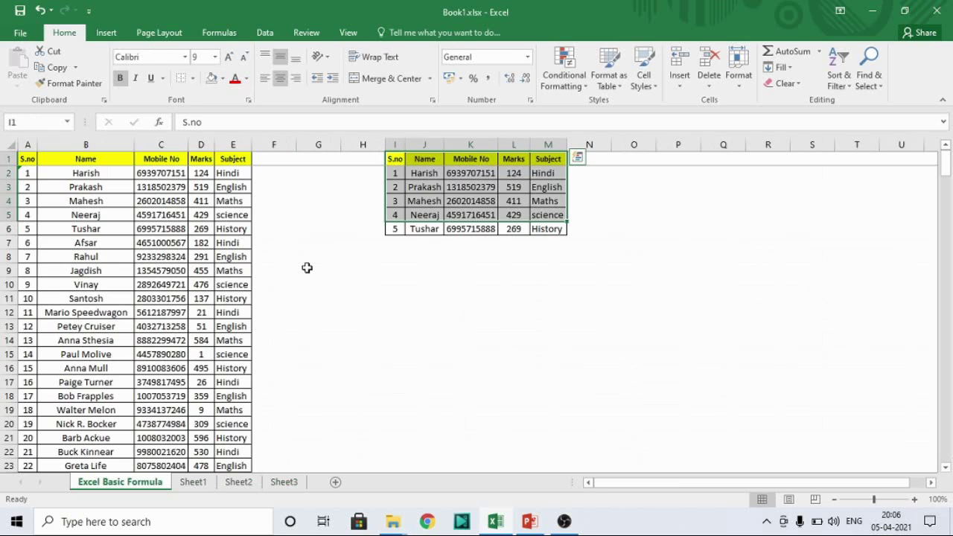
{"action": "key", "text": "Up"}
{"action": "key", "text": "shift+Right"}
{"action": "key", "text": "shift+Right"}
{"action": "key", "text": "shift+Right"}
{"action": "key", "text": "shift+Down"}
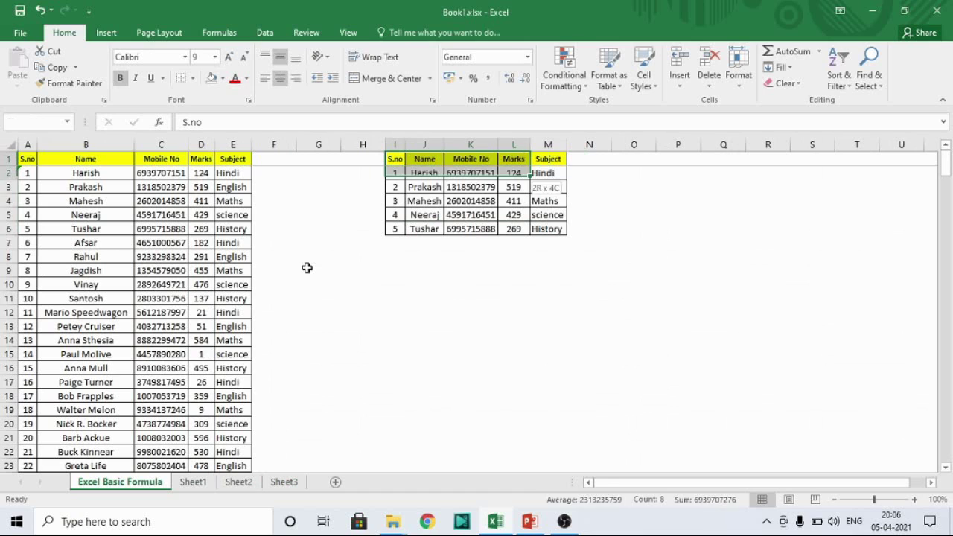
{"action": "key", "text": "shift+Down"}
{"action": "key", "text": "shift+Right"}
{"action": "key", "text": "shift+Down"}
{"action": "key", "text": "shift+Down"}
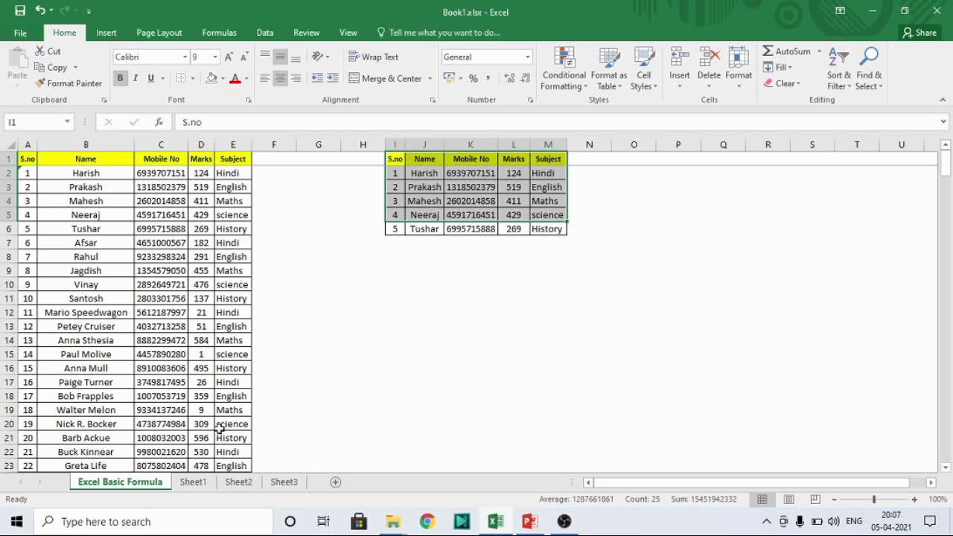
Step: Group the sheets from Excel Basic Formula through Sheet3, check which Fill options are available, and ungroup them
{"action": "left_click", "coordinate": [293, 489], "text": "shift"}
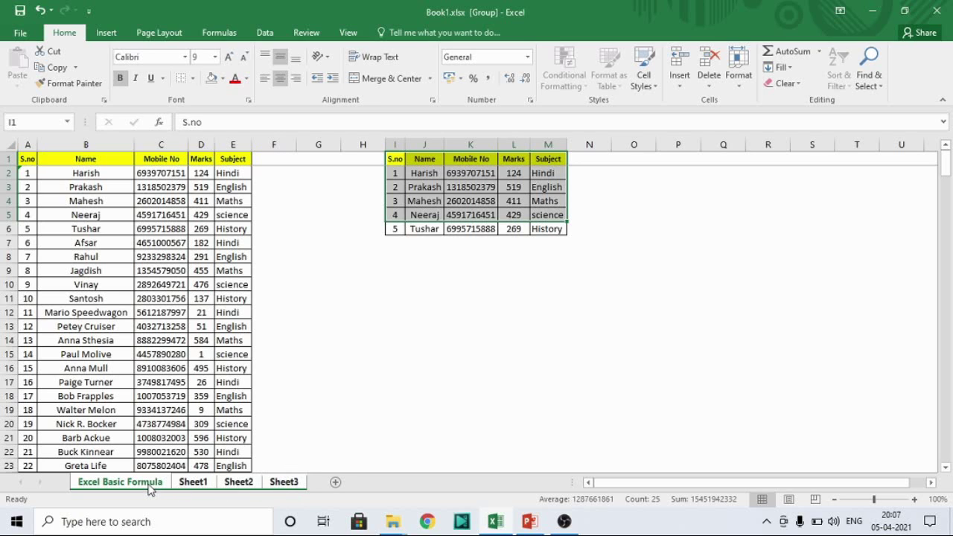
{"action": "left_click", "coordinate": [149, 490]}
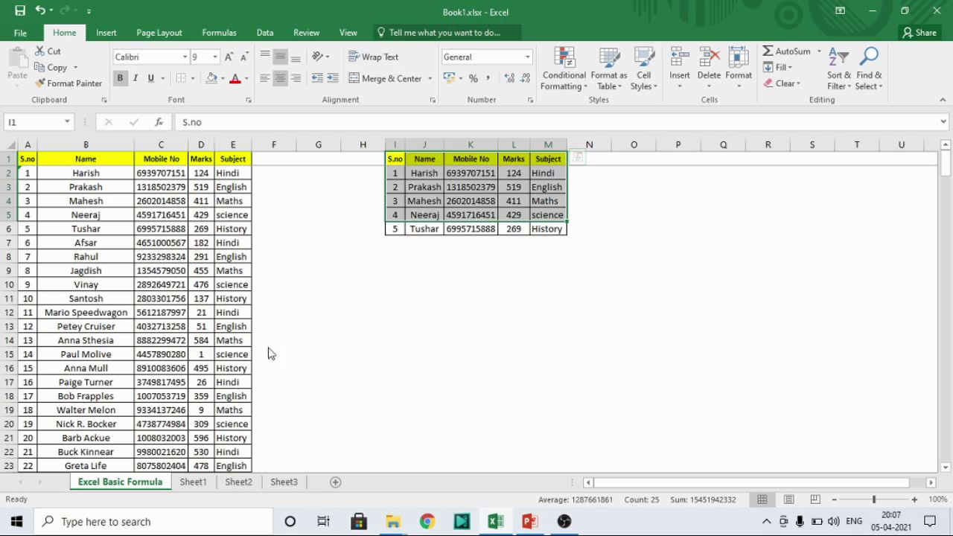
{"action": "left_click", "coordinate": [284, 482], "text": "shift"}
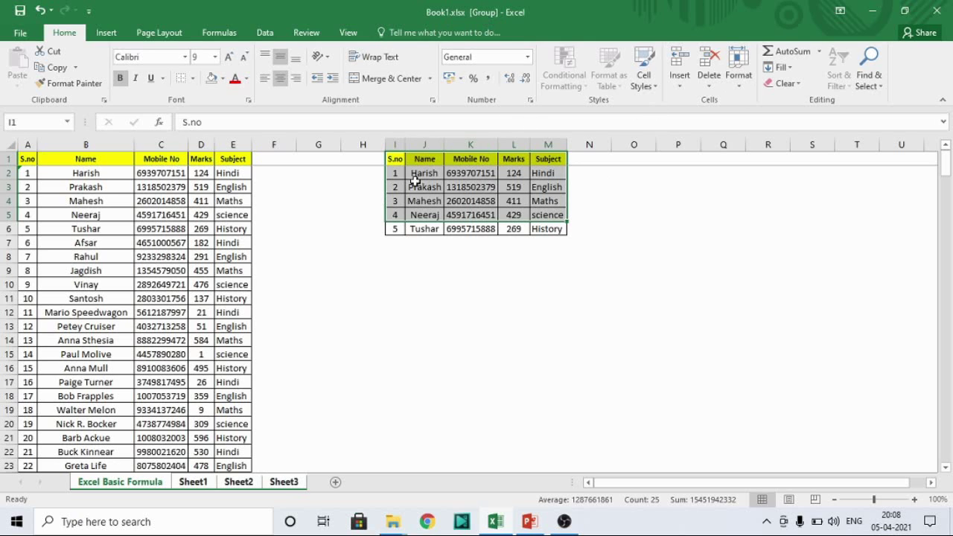
{"action": "left_click", "coordinate": [794, 68]}
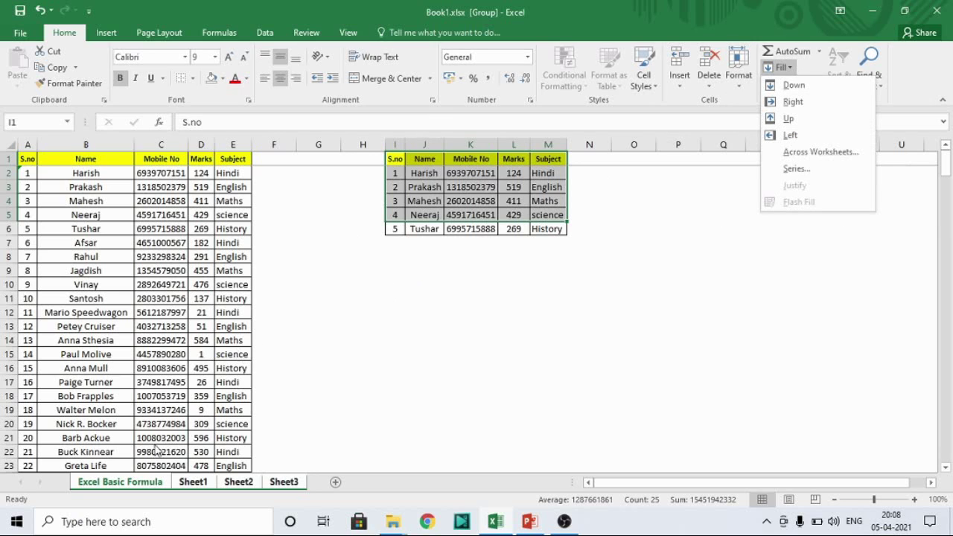
{"action": "left_click", "coordinate": [138, 484]}
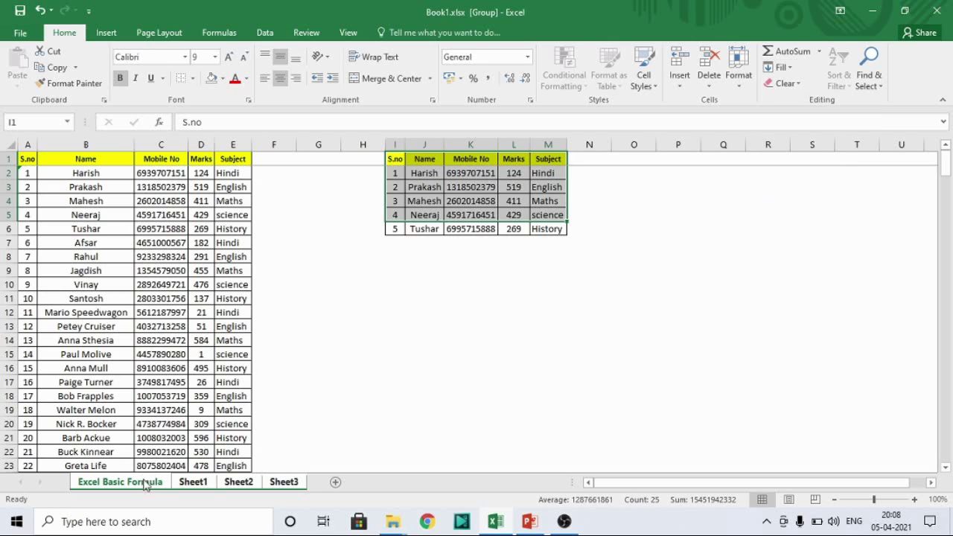
{"action": "left_click", "coordinate": [786, 68]}
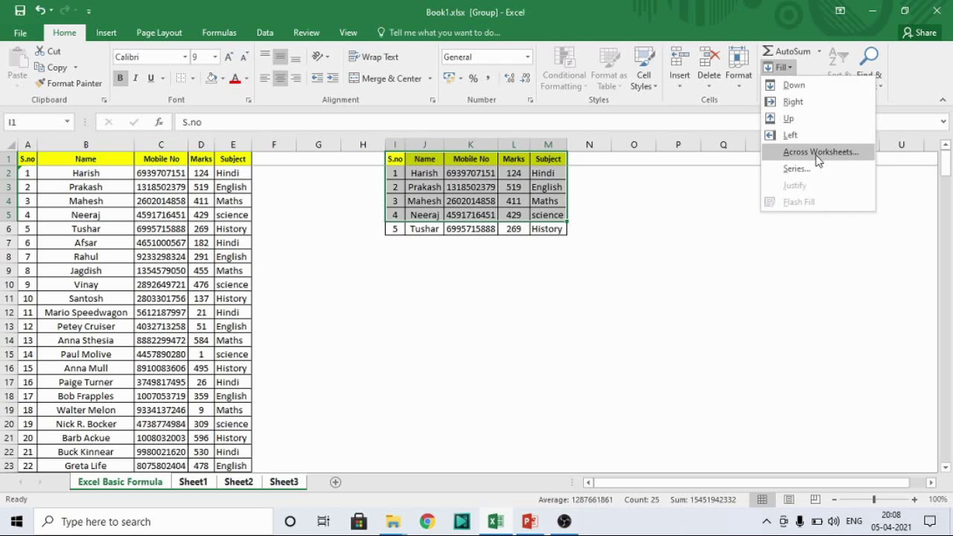
{"action": "left_click", "coordinate": [116, 485]}
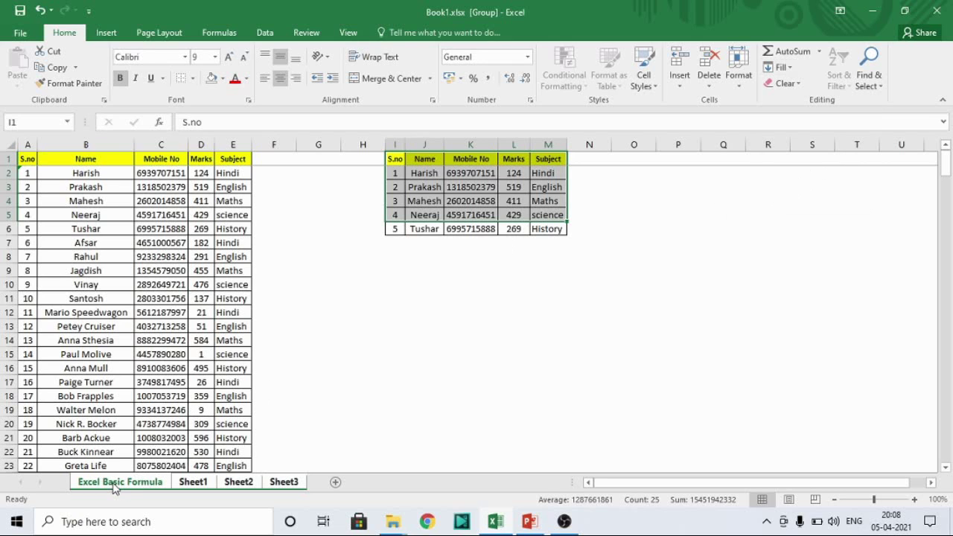
{"action": "left_click", "coordinate": [116, 483]}
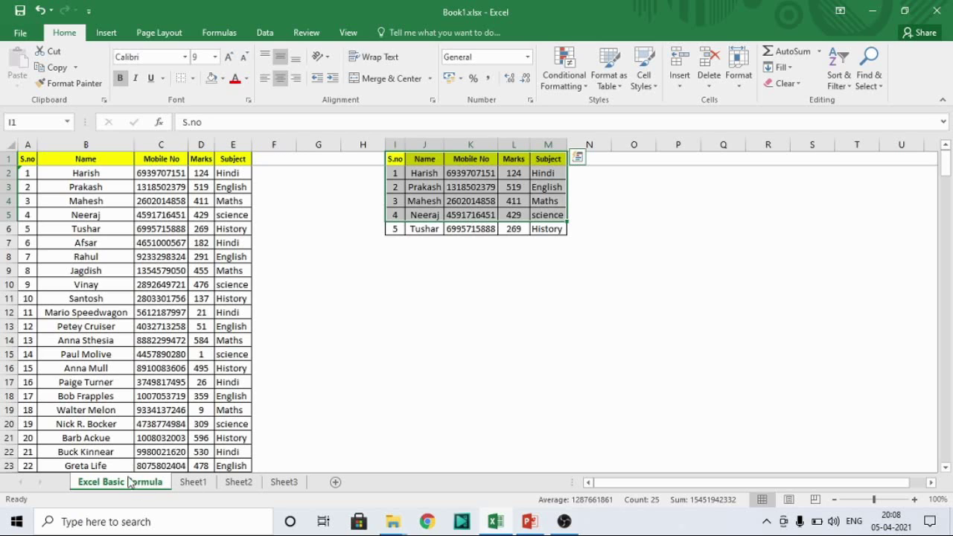
Step: Compare the available Fill options for the Excel Basic Formula sheet alone and with Sheet1 grouped to it
{"action": "left_click", "coordinate": [780, 67]}
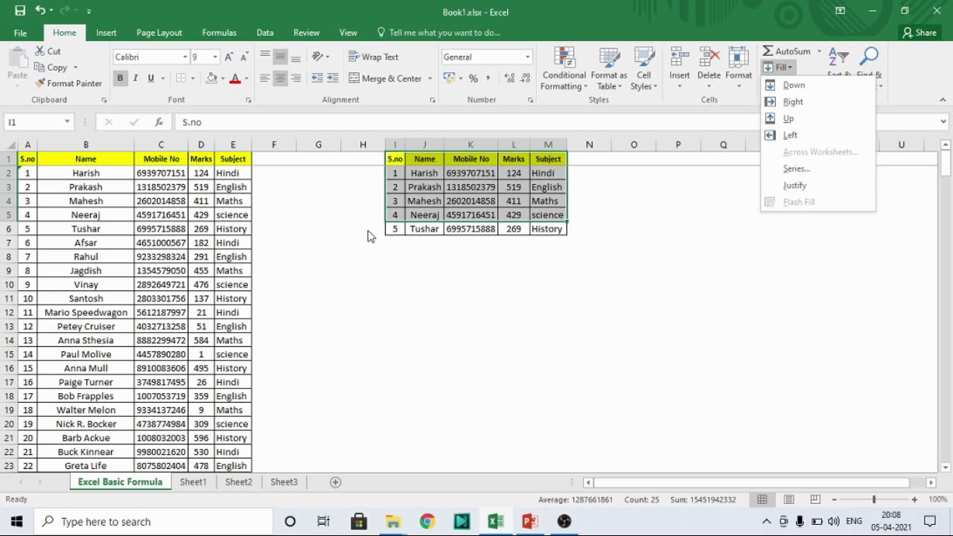
{"action": "left_click", "coordinate": [196, 486]}
{"action": "left_click", "coordinate": [195, 486], "text": "ctrl"}
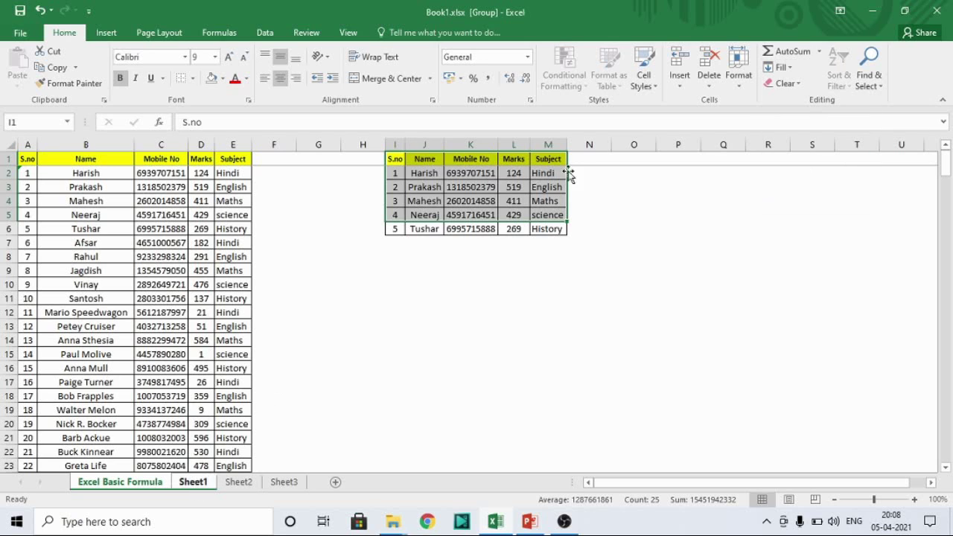
{"action": "left_click", "coordinate": [791, 69]}
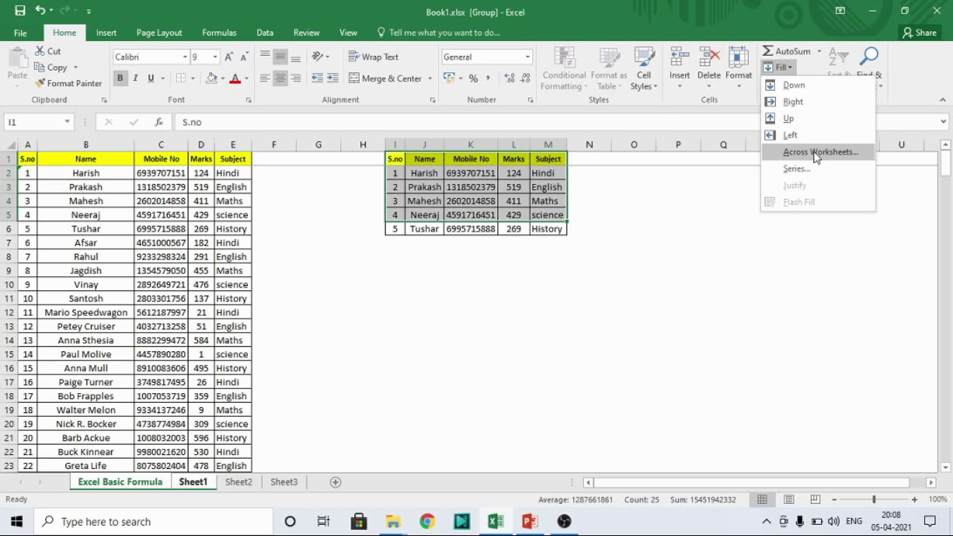
Step: Group all four sheets through Sheet3 and fill the range I1:M5 across worksheets with Formats only
{"action": "left_click", "coordinate": [276, 490]}
{"action": "left_click", "coordinate": [275, 489], "text": "shift"}
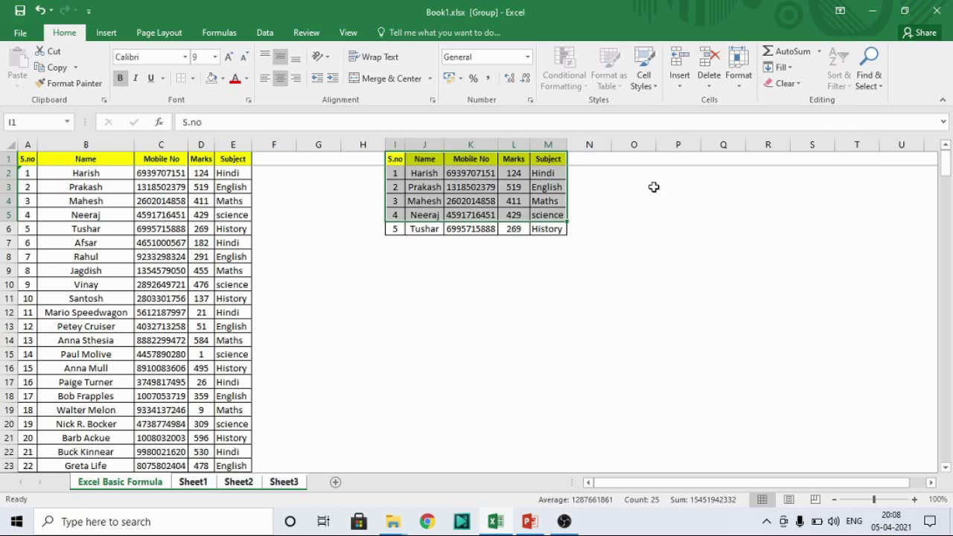
{"action": "left_click", "coordinate": [782, 68]}
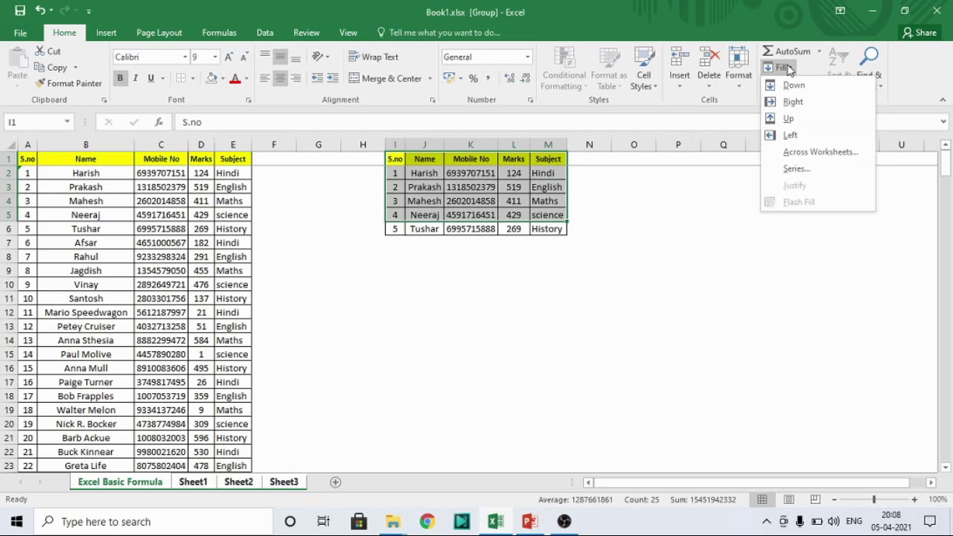
{"action": "left_click", "coordinate": [813, 156]}
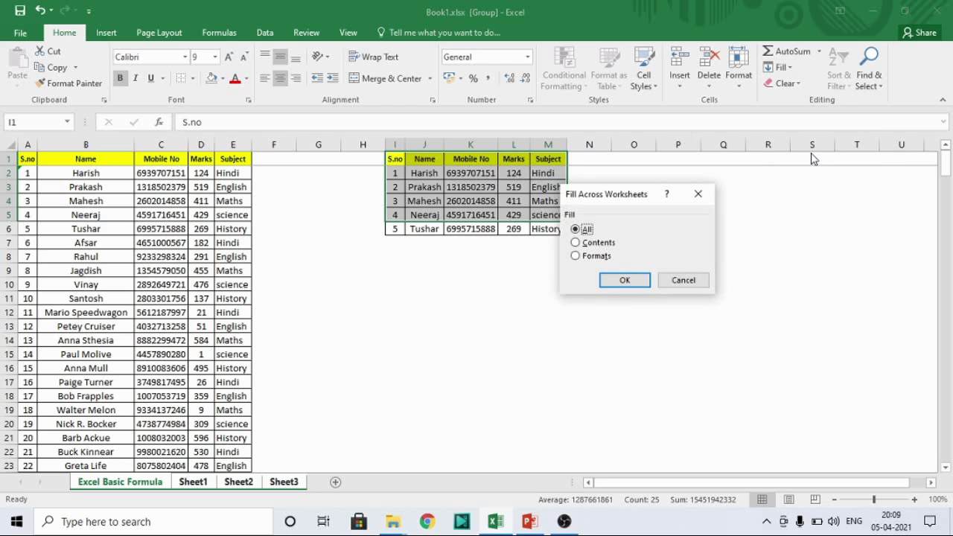
{"action": "left_click_drag", "start_coordinate": [632, 188], "coordinate": [725, 168]}
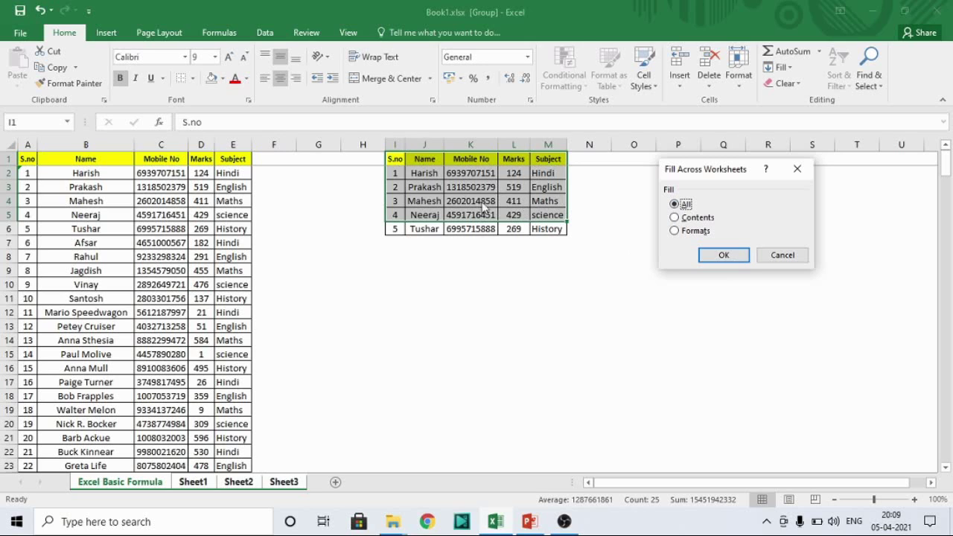
{"action": "left_click", "coordinate": [676, 219]}
{"action": "left_click", "coordinate": [687, 231]}
{"action": "left_click", "coordinate": [722, 257]}
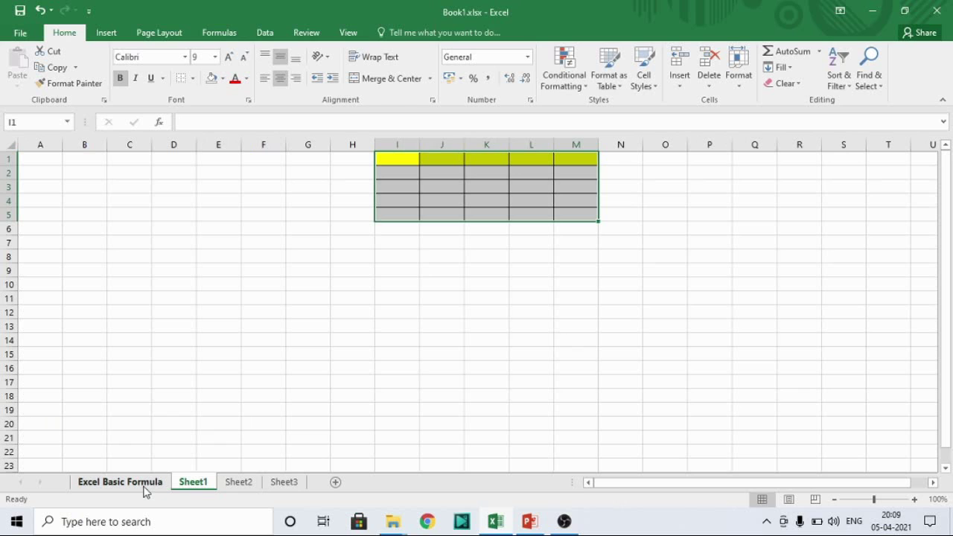
Step: Check the range I1:M5 on Sheet1, Sheet2 and Sheet3, and return to the Excel Basic Formula sheet
{"action": "key", "text": "ctrl+Page_Down"}
{"action": "key", "text": "ctrl+Page_Down"}
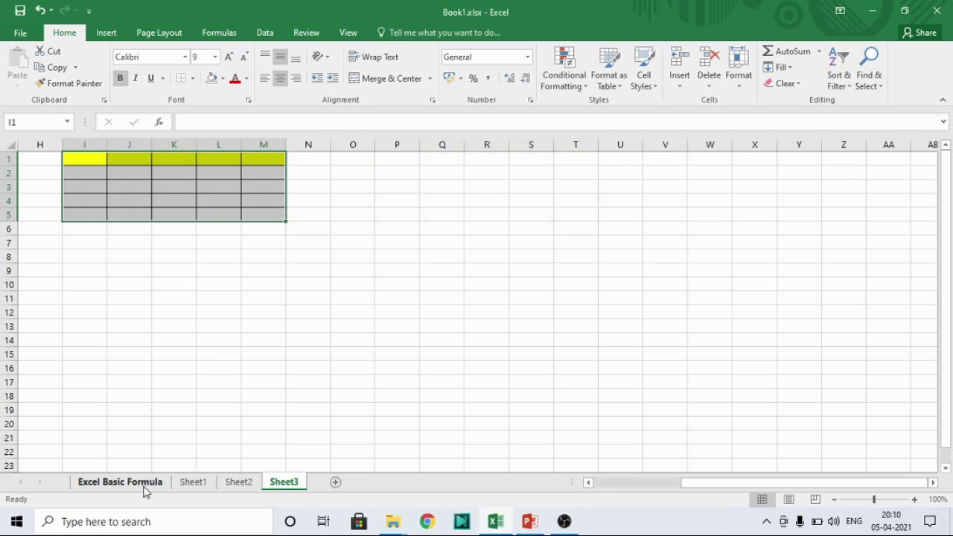
{"action": "key", "text": "ctrl+Page_Up"}
{"action": "key", "text": "ctrl+Page_Up"}
{"action": "key", "text": "ctrl+Page_Up"}
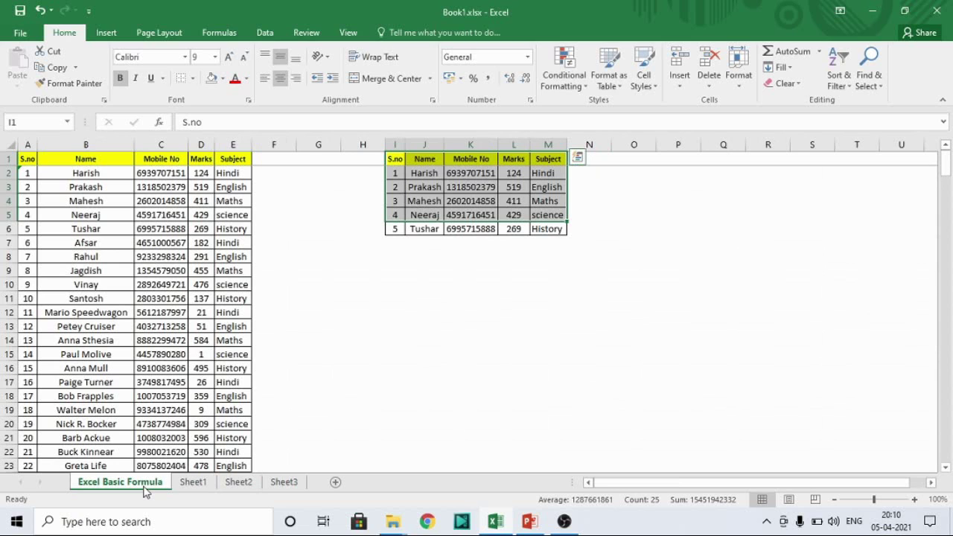
Step: Undo the Formats fill across the worksheets
{"action": "key", "text": "ctrl+q"}
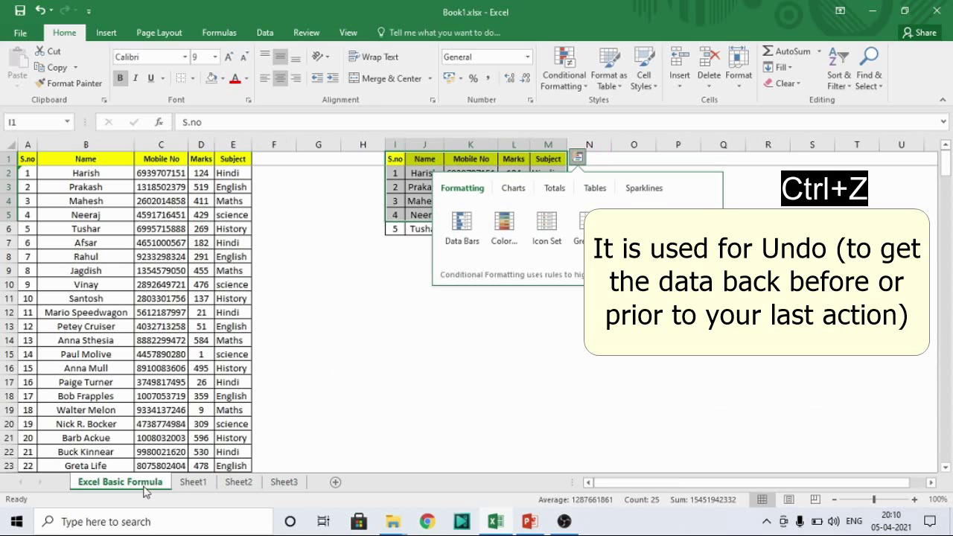
{"action": "key", "text": "Escape"}
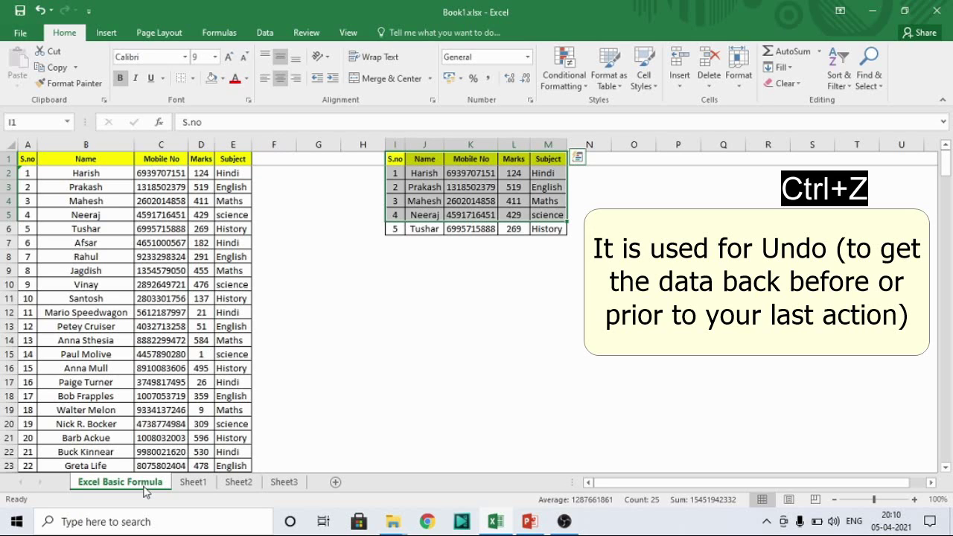
{"action": "key", "text": "ctrl+z"}
Step: Move the active cell to A1 on Sheet1, Sheet2 and Sheet3, and return to the Excel Basic Formula sheet
{"action": "key", "text": "ctrl+Page_Down"}
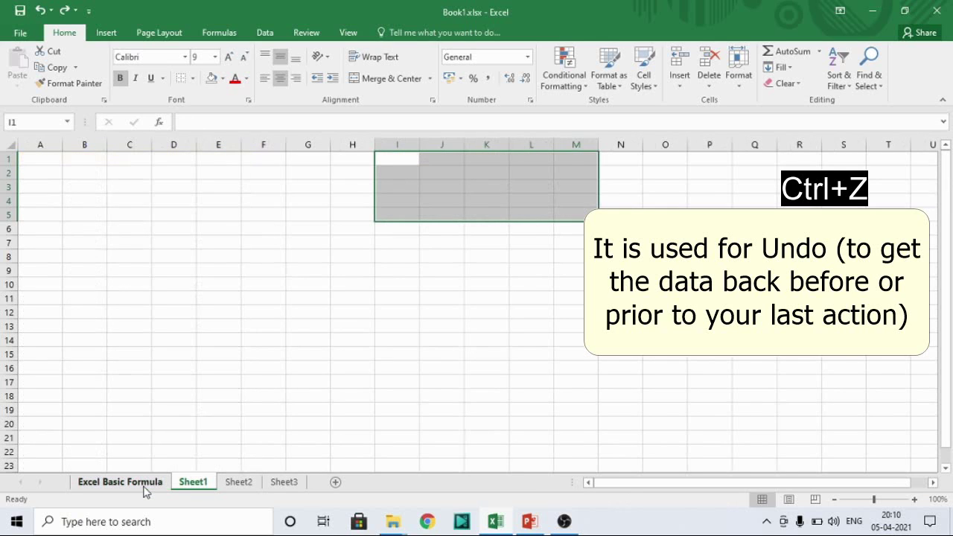
{"action": "key", "text": "ctrl+Right"}
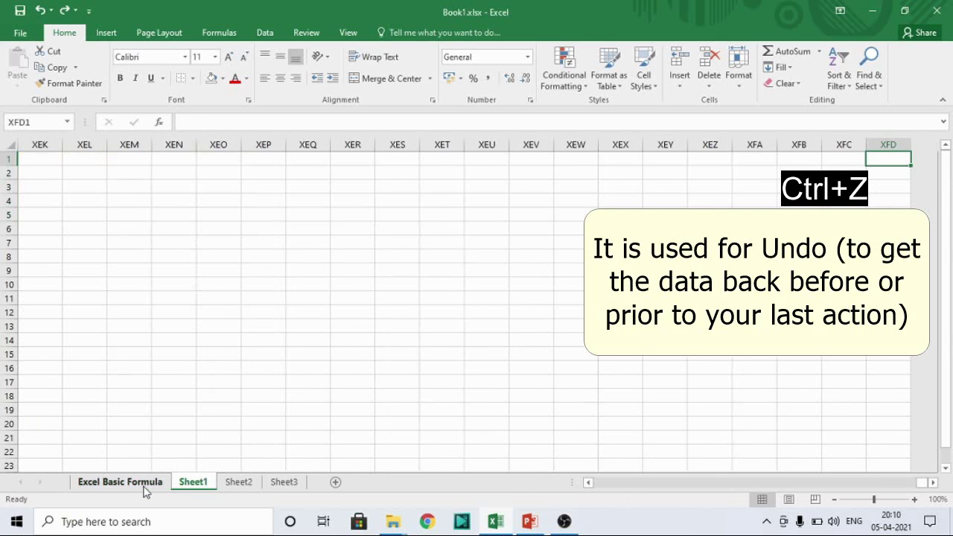
{"action": "key", "text": "ctrl+Home"}
{"action": "key", "text": "ctrl+Page_Down"}
{"action": "key", "text": "ctrl+Home"}
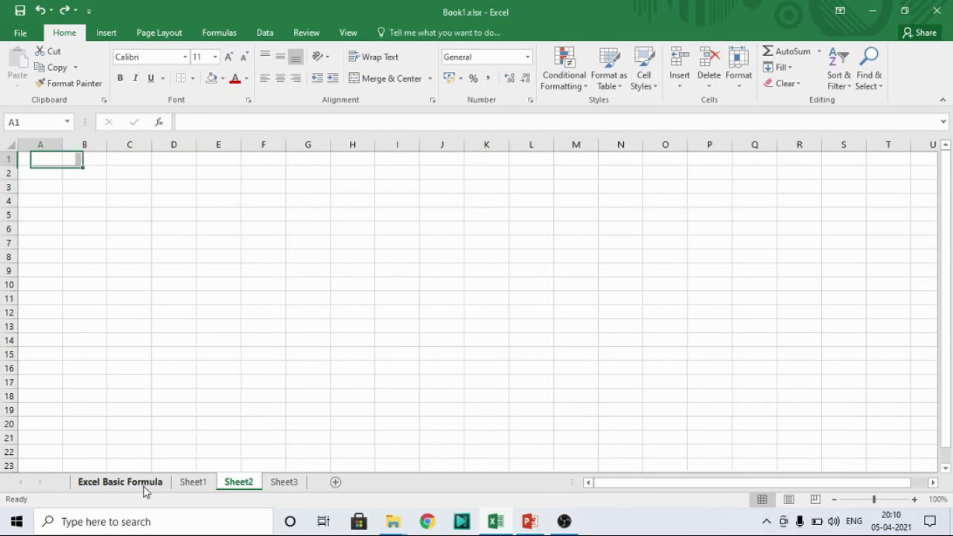
{"action": "key", "text": "ctrl+Page_Down"}
{"action": "key", "text": "ctrl+Home"}
{"action": "key", "text": "ctrl+Page_Up"}
{"action": "key", "text": "ctrl+Page_Up"}
{"action": "key", "text": "ctrl+Page_Up"}
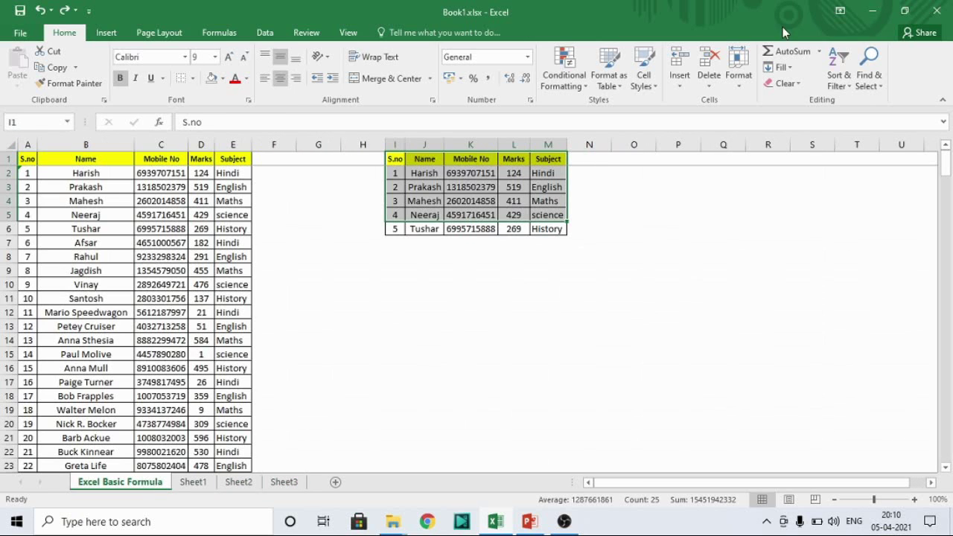
Step: Group all four sheets through Sheet3 and fill the range I1:M5 across worksheets with Contents only
{"action": "left_click", "coordinate": [790, 68]}
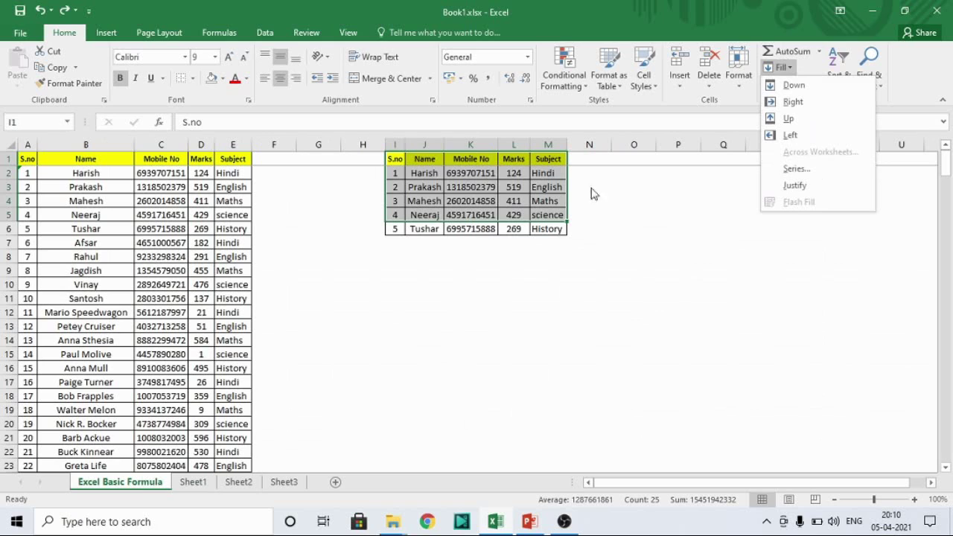
{"action": "left_click", "coordinate": [287, 484]}
{"action": "left_click", "coordinate": [286, 484], "text": "shift"}
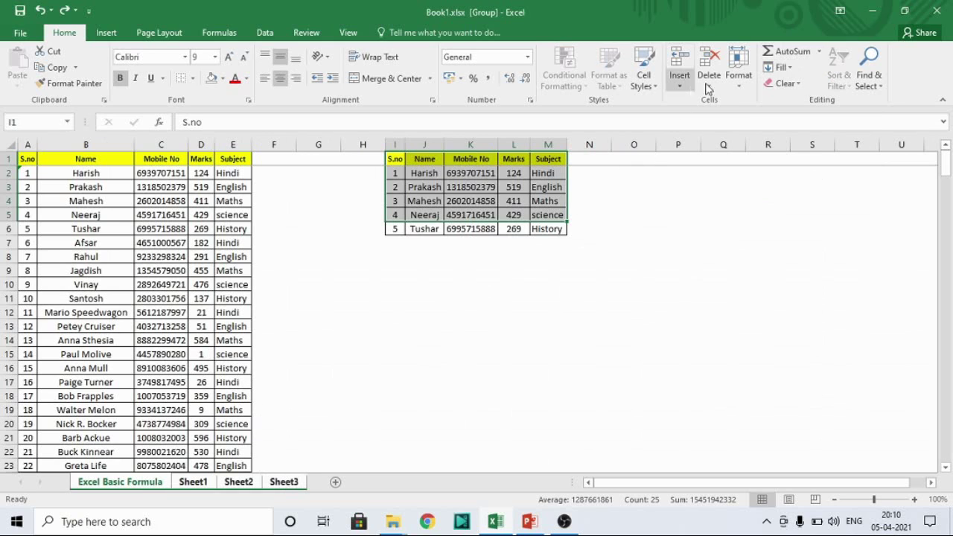
{"action": "left_click", "coordinate": [782, 67]}
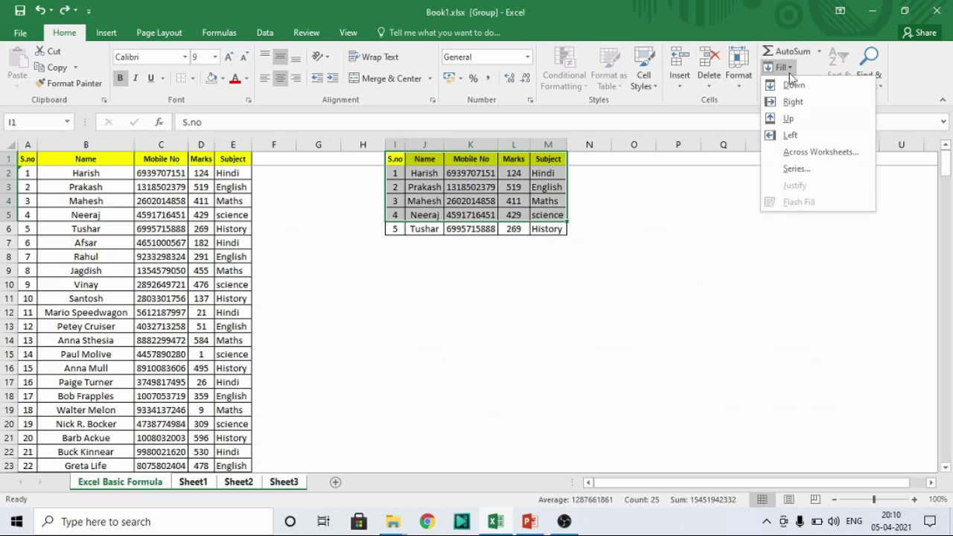
{"action": "left_click", "coordinate": [811, 153]}
{"action": "left_click", "coordinate": [685, 217]}
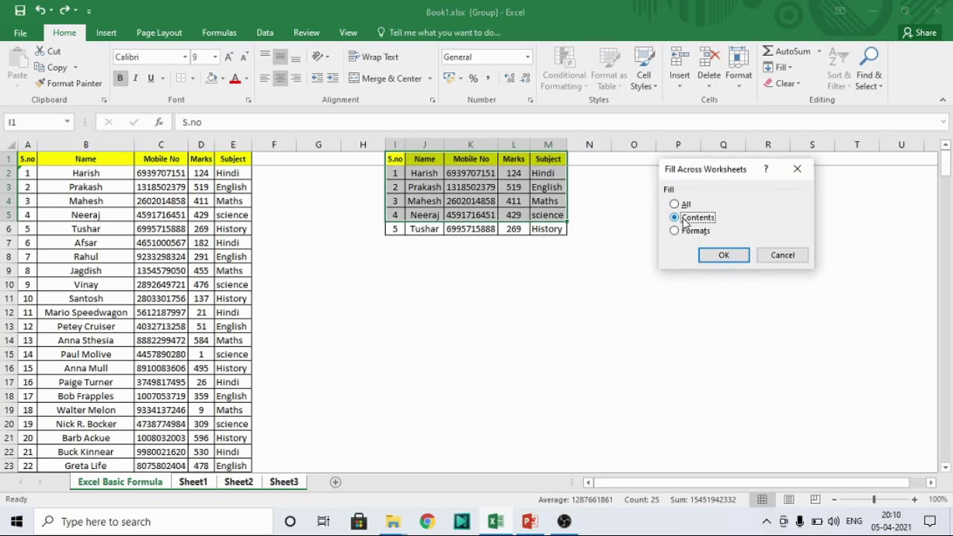
{"action": "left_click", "coordinate": [726, 255]}
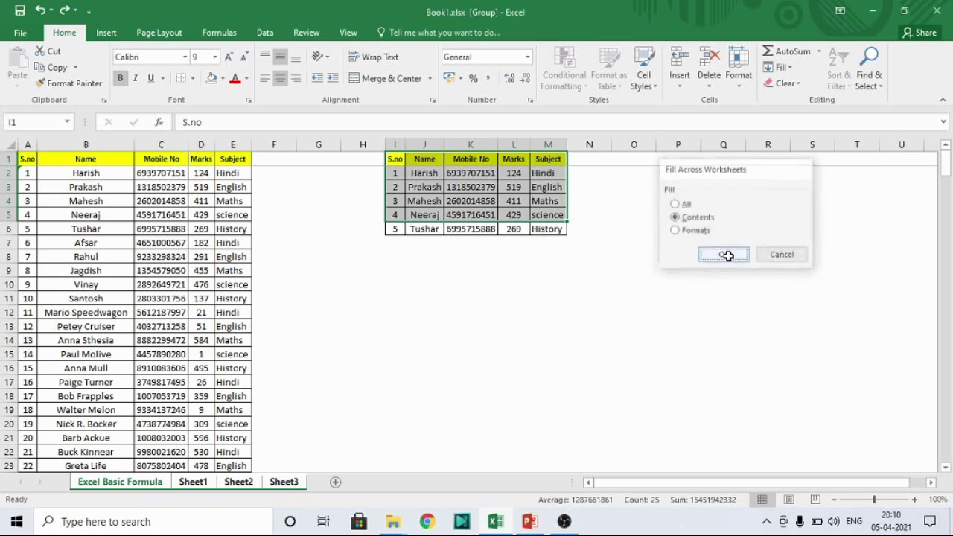
Step: Check the contents of I1:M5 on Sheet1, Sheet2 and Sheet3, and return to the Excel Basic Formula sheet
{"action": "key", "text": "ctrl+Page_Down"}
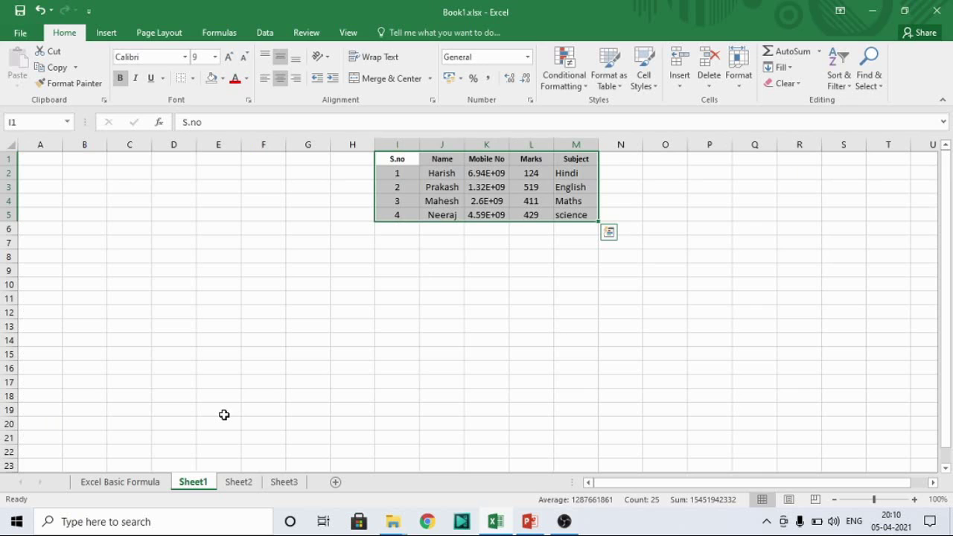
{"action": "key", "text": "ctrl+Page_Down"}
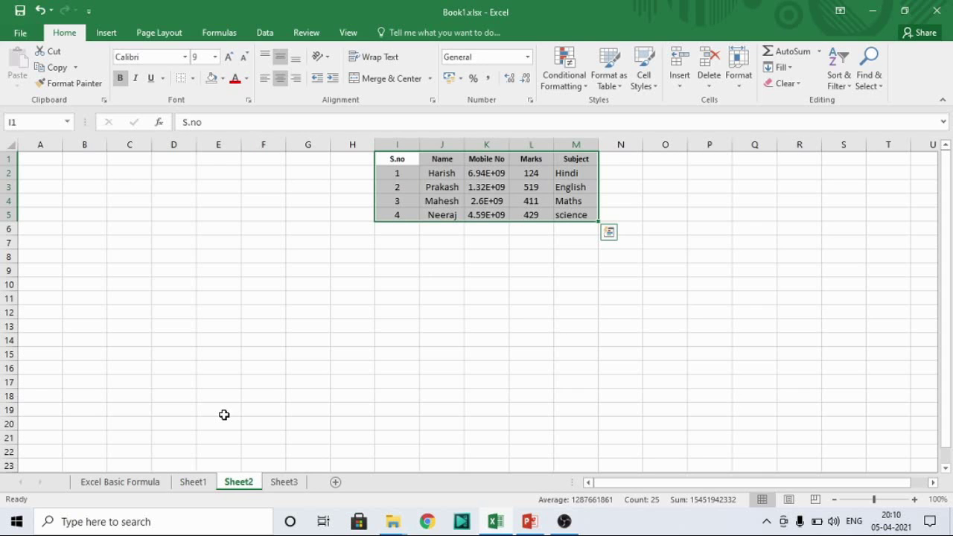
{"action": "key", "text": "ctrl+Page_Down"}
{"action": "key", "text": "ctrl+Page_Up"}
{"action": "key", "text": "ctrl+Page_Up"}
{"action": "key", "text": "ctrl+Page_Up"}
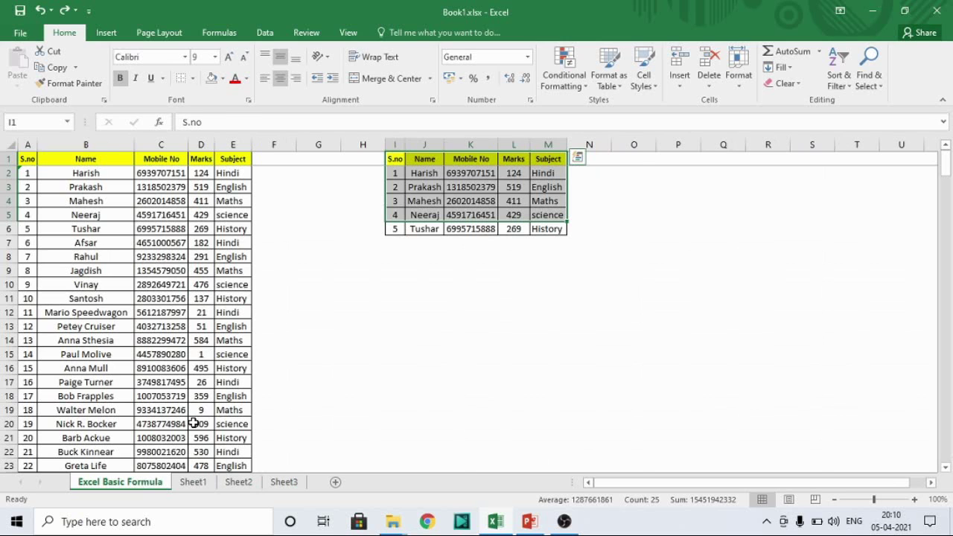
Step: Go through Sheet1, Sheet2 and Sheet3 once more, and come back to the Excel Basic Formula sheet
{"action": "key", "text": "ctrl+Page_Down"}
{"action": "key", "text": "ctrl+Page_Down"}
{"action": "key", "text": "ctrl+Page_Down"}
{"action": "key", "text": "ctrl+Page_Up"}
{"action": "key", "text": "ctrl+Page_Up"}
{"action": "key", "text": "ctrl+Page_Up"}
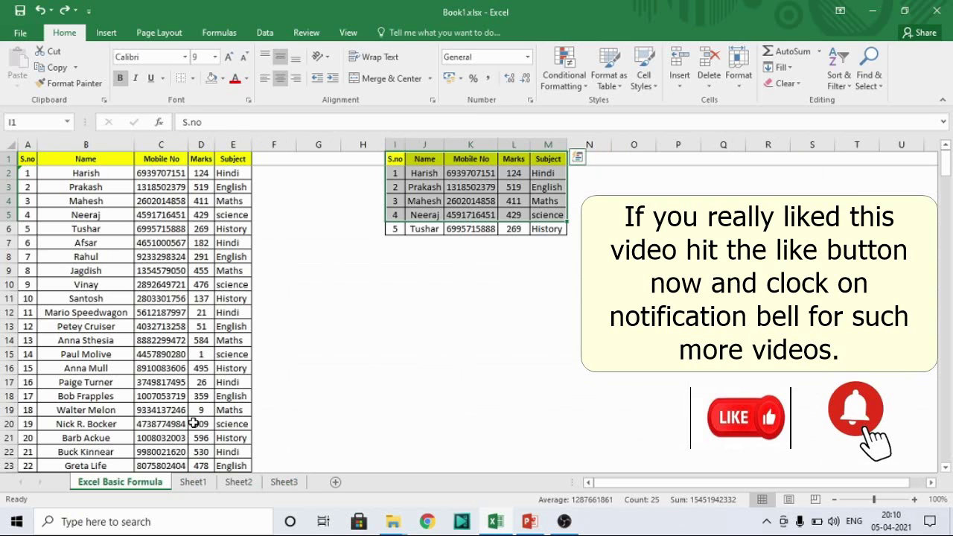
Step: Group the sheets from Excel Basic Formula through Sheet3 and fill the range I1:M5 across worksheets with the All option
{"action": "left_click", "coordinate": [782, 67]}
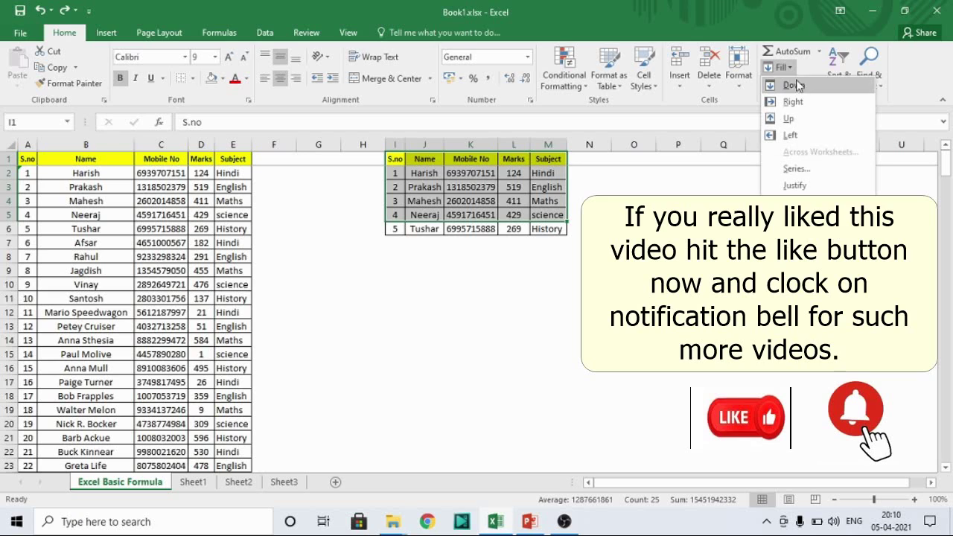
{"action": "left_click", "coordinate": [511, 179]}
{"action": "left_click", "coordinate": [296, 482], "text": "shift"}
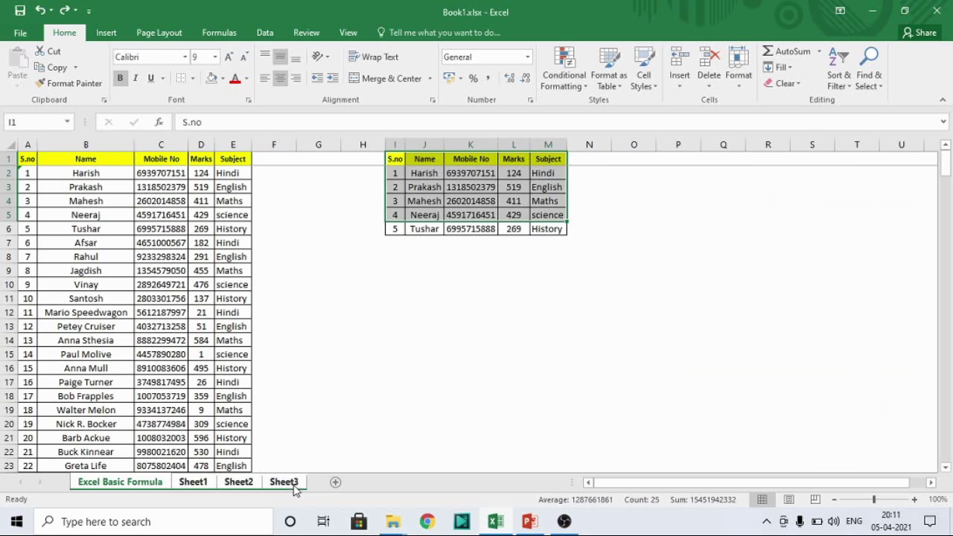
{"action": "left_click", "coordinate": [782, 67]}
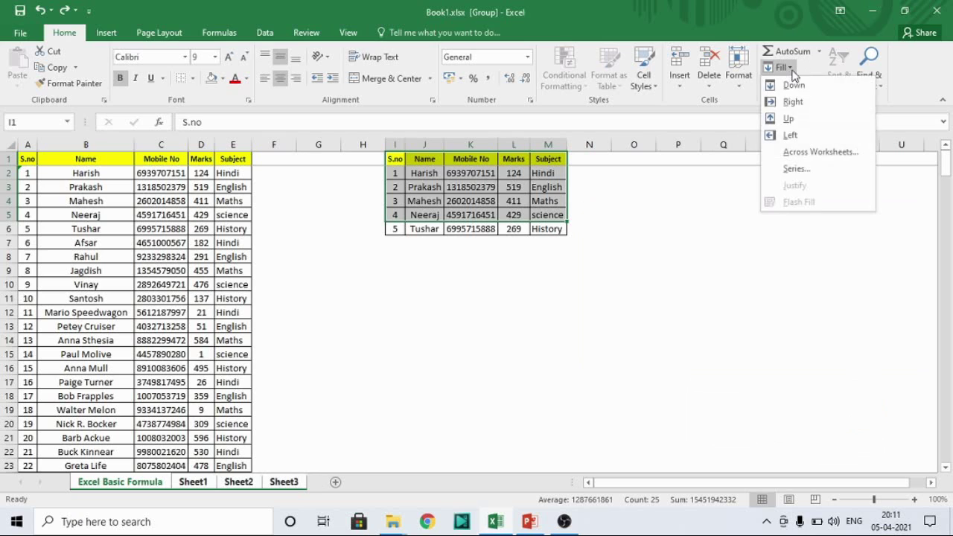
{"action": "left_click", "coordinate": [816, 152]}
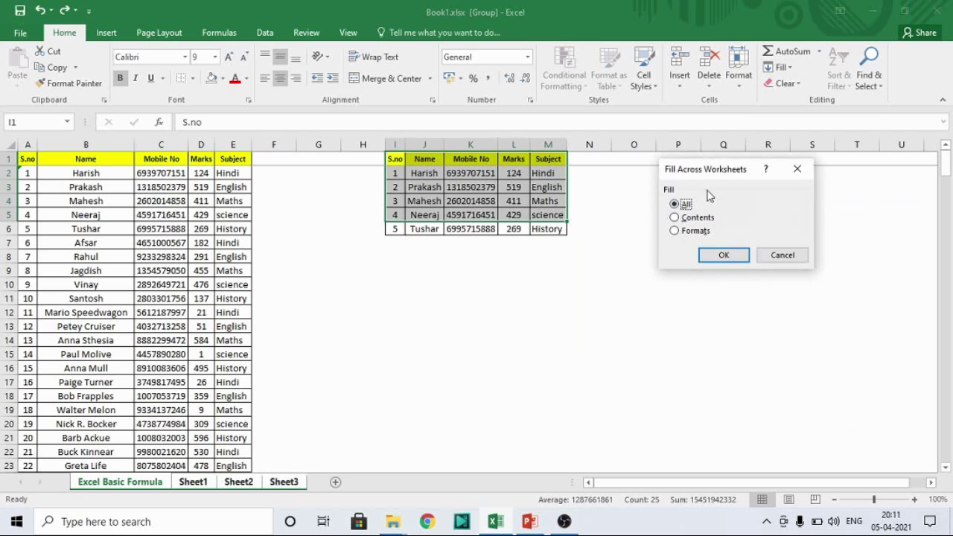
{"action": "left_click", "coordinate": [723, 256]}
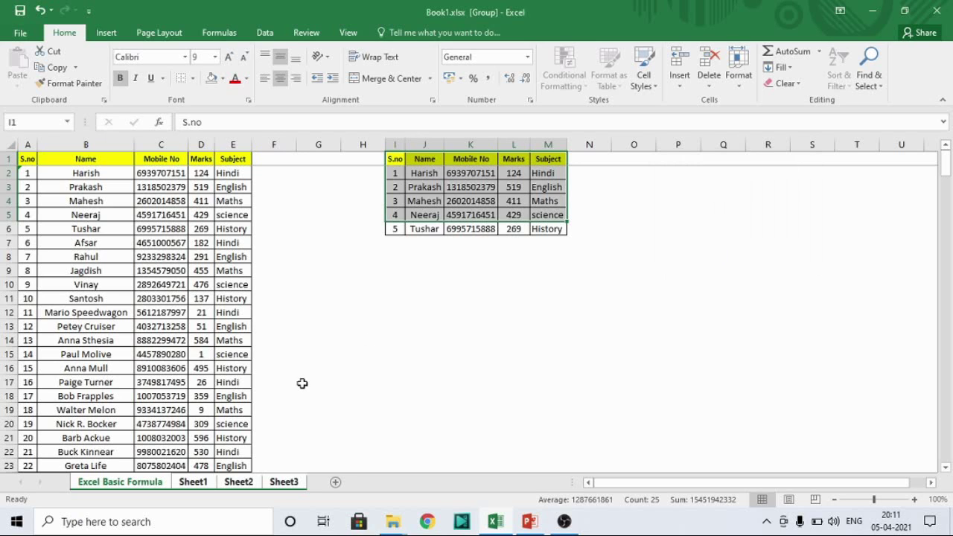
Step: Check the contents and formatting of I1:M5 on Sheet3, Sheet2 and Sheet1, and return to the Excel Basic Formula sheet
{"action": "left_click", "coordinate": [272, 483]}
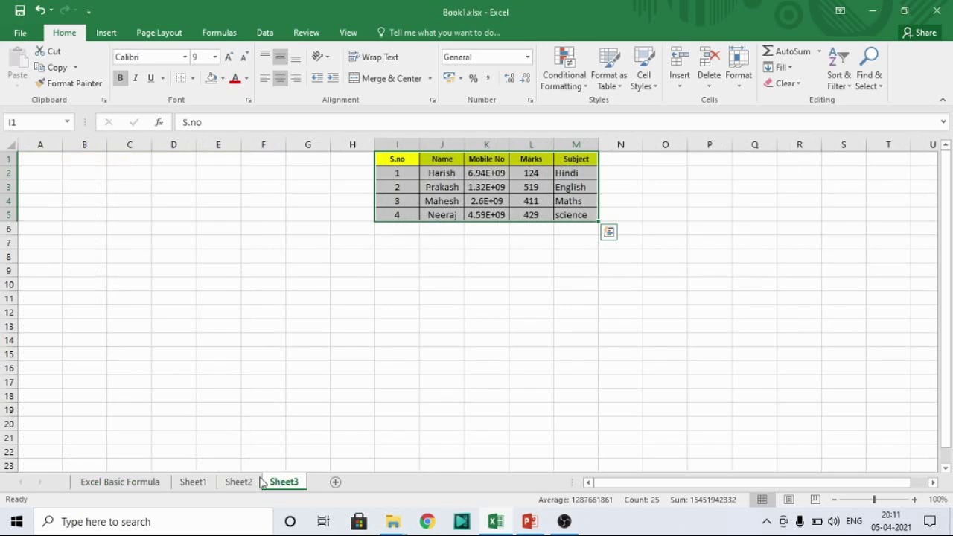
{"action": "left_click", "coordinate": [246, 482]}
{"action": "left_click", "coordinate": [192, 483]}
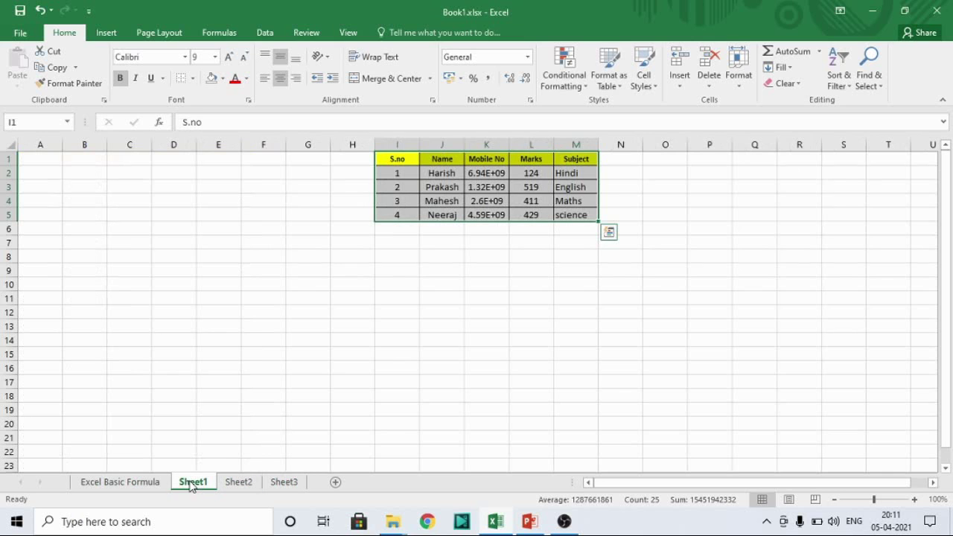
{"action": "left_click", "coordinate": [146, 488]}
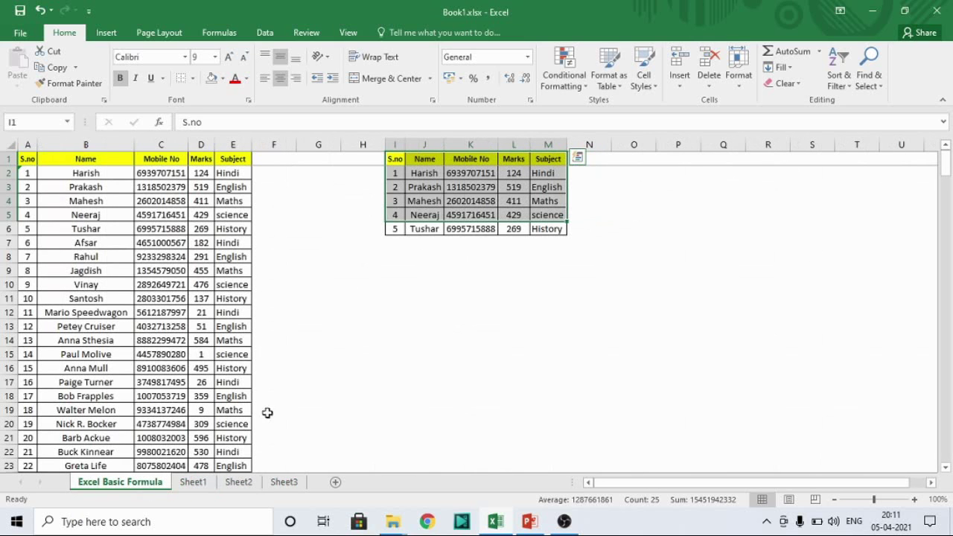